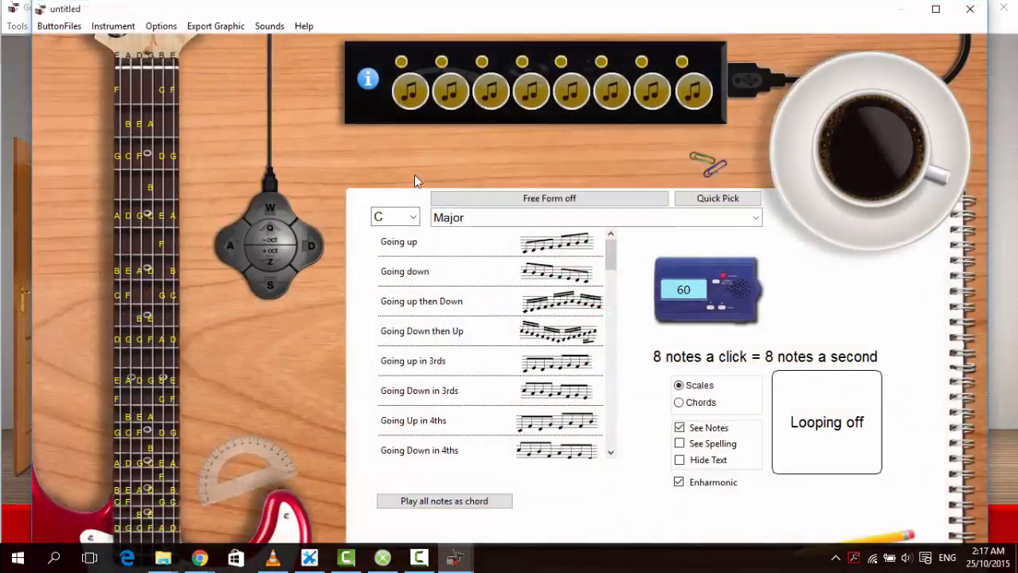
# Step: Show the G Minor Pentatonic scale and select its notes on the neck from the 3rd to the 15th fret
pyautogui.click(414, 219)
pyautogui.click(386, 293)
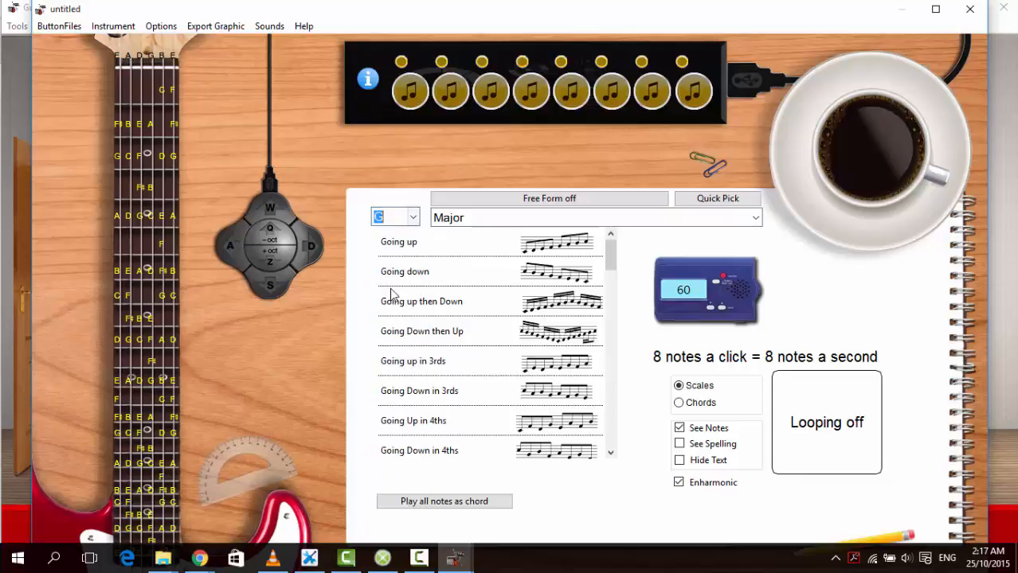
pyautogui.click(756, 219)
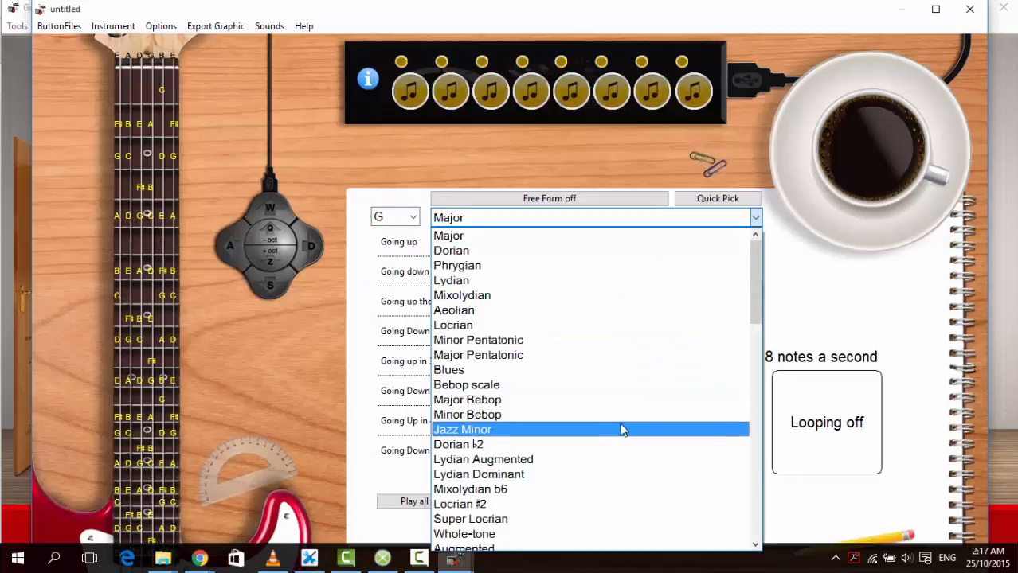
pyautogui.click(617, 344)
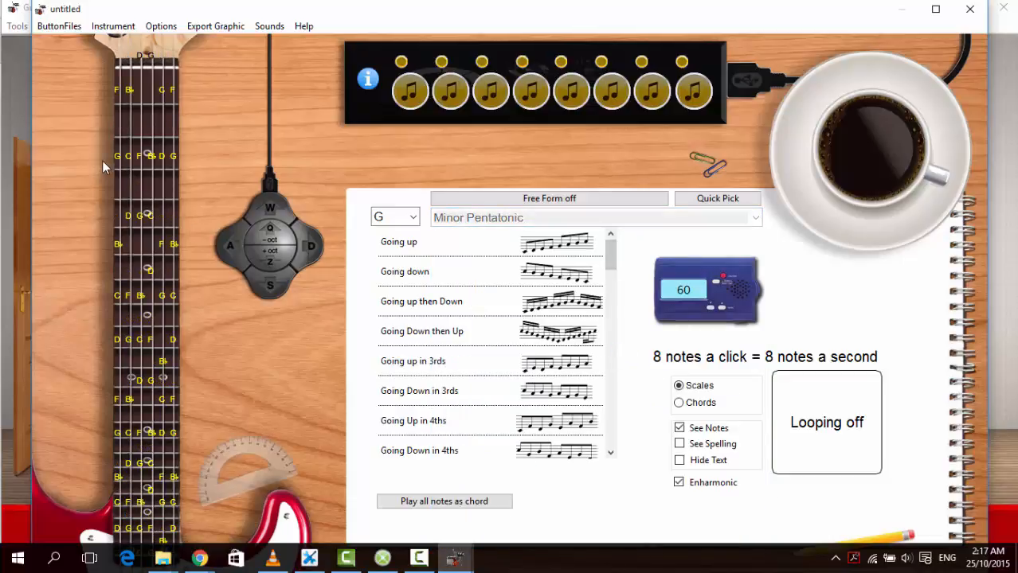
pyautogui.moveTo(90, 126); pyautogui.dragTo(210, 446)
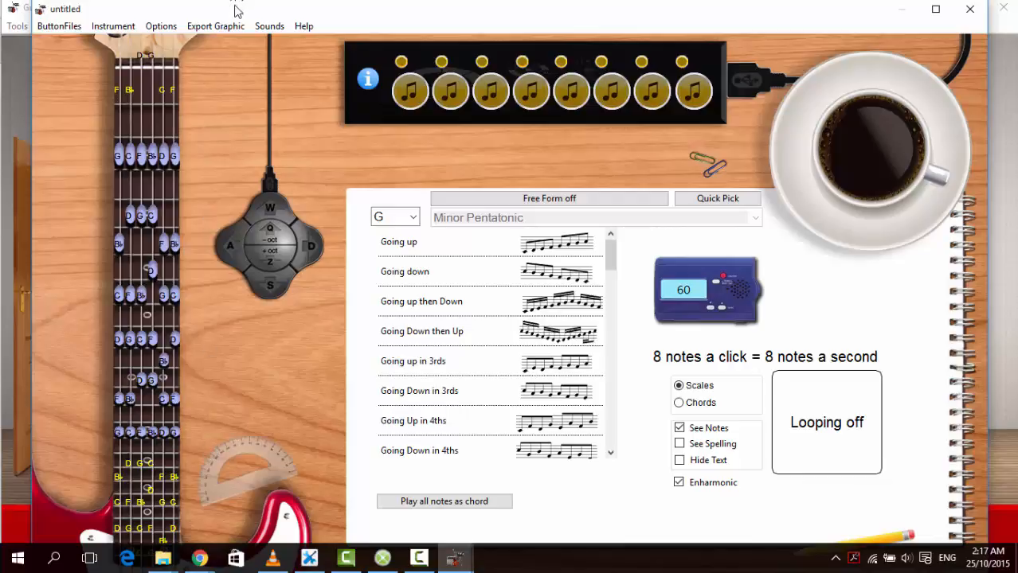
pyautogui.click(223, 26)
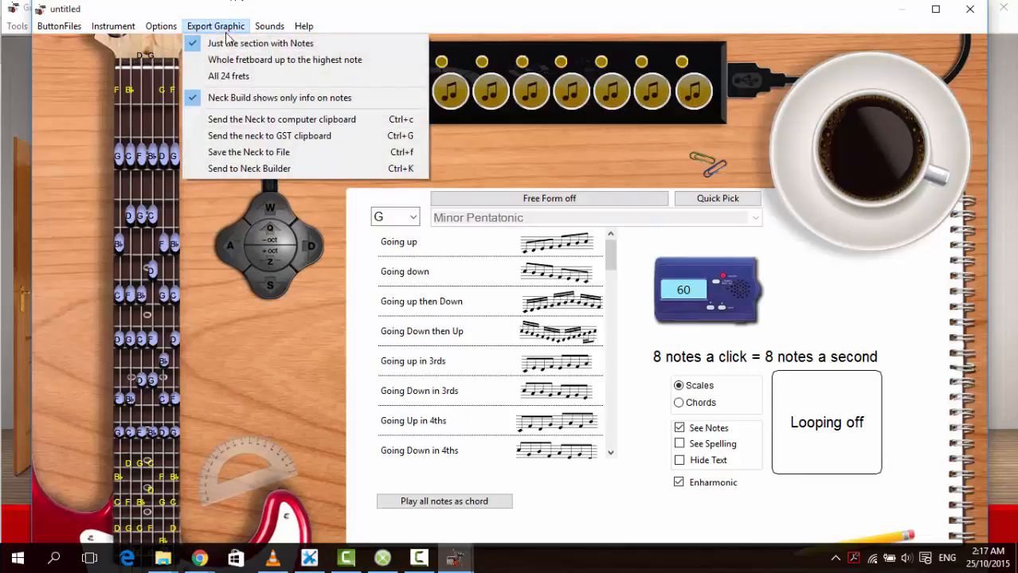
pyautogui.click(235, 168)
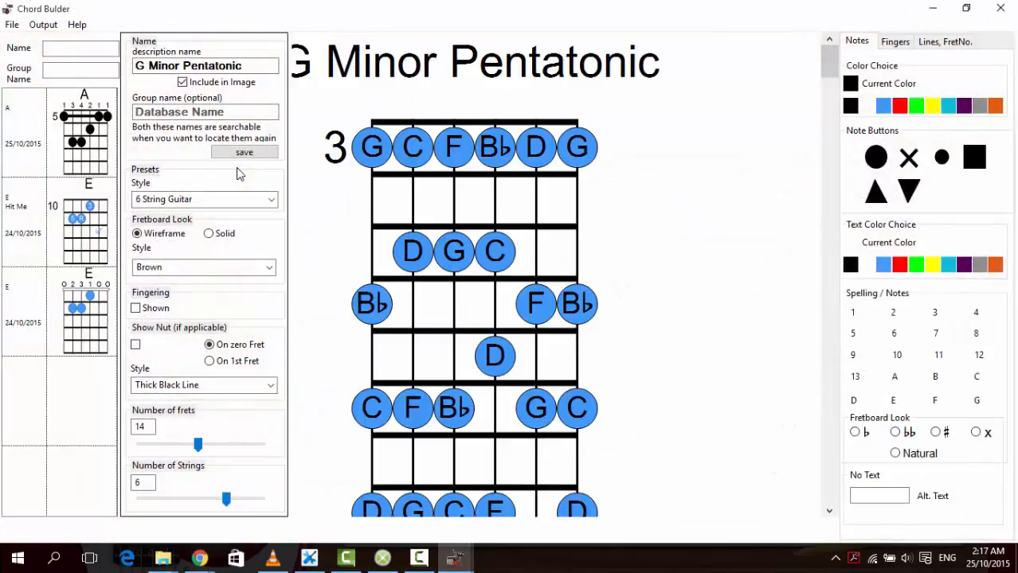
pyautogui.click(1001, 8)
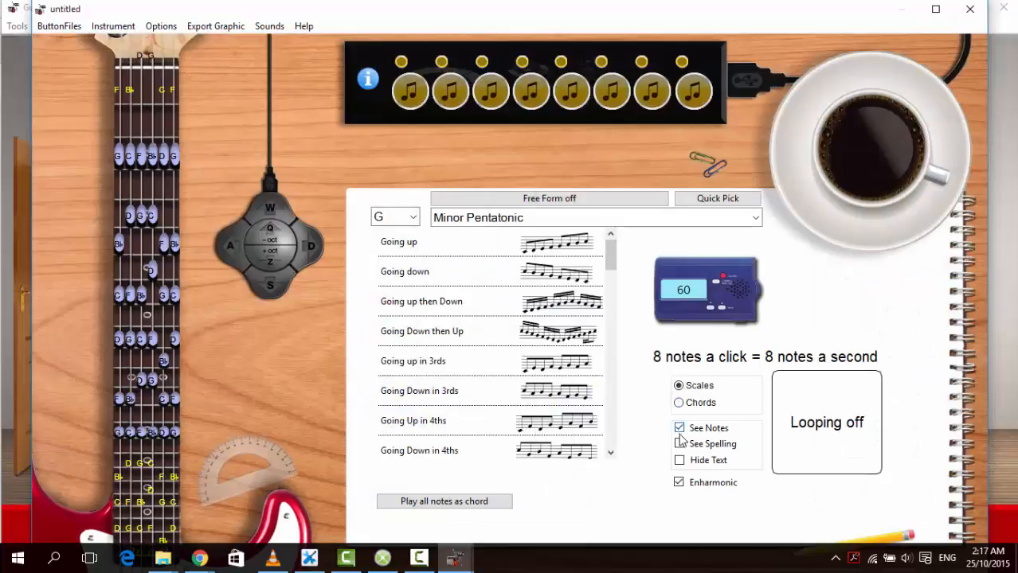
# Step: Hide the text on the selected notes and send the neck to the Neck Builder
pyautogui.click(679, 461)
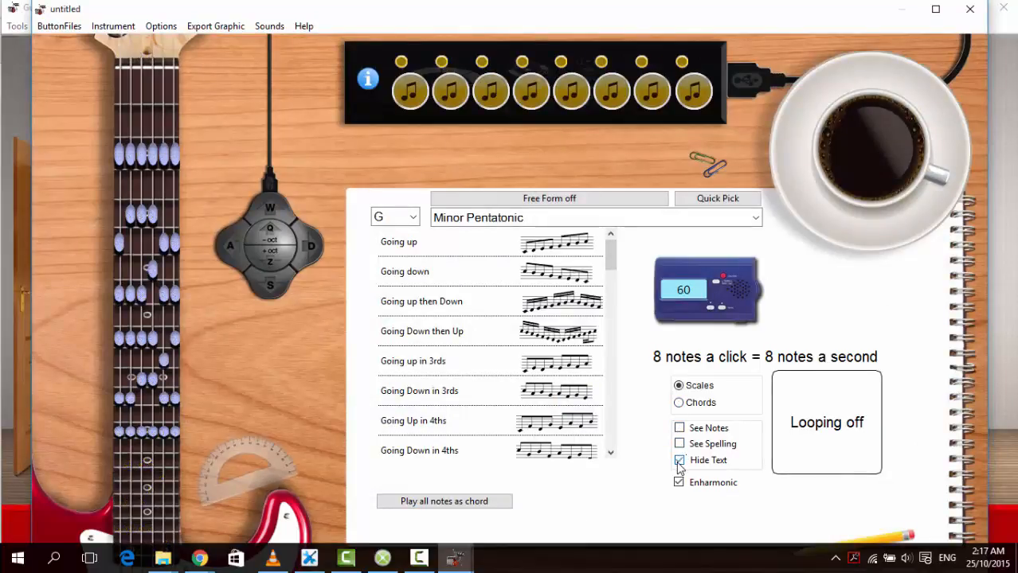
pyautogui.click(214, 27)
pyautogui.click(240, 169)
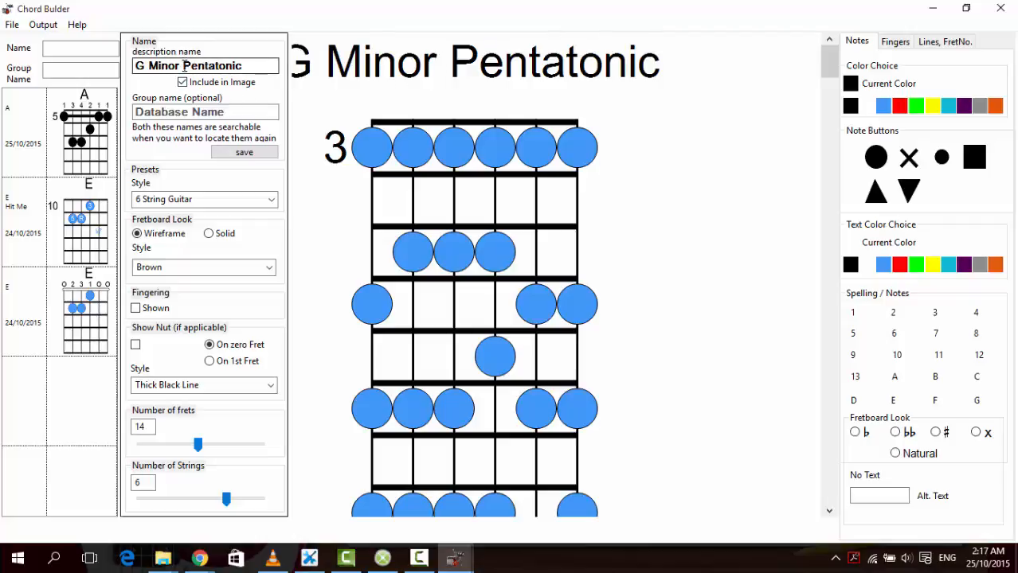
# Step: Shorten the diagram's description name to "Pentatonic" and set its group name to "Scales"
pyautogui.moveTo(183, 66); pyautogui.dragTo(120, 67)
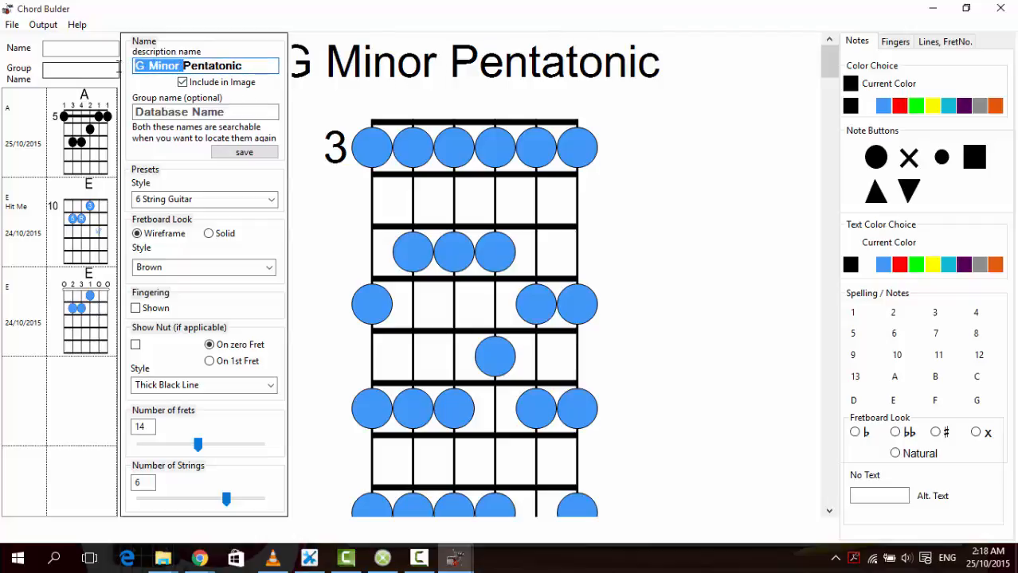
pyautogui.press('BackSpace')
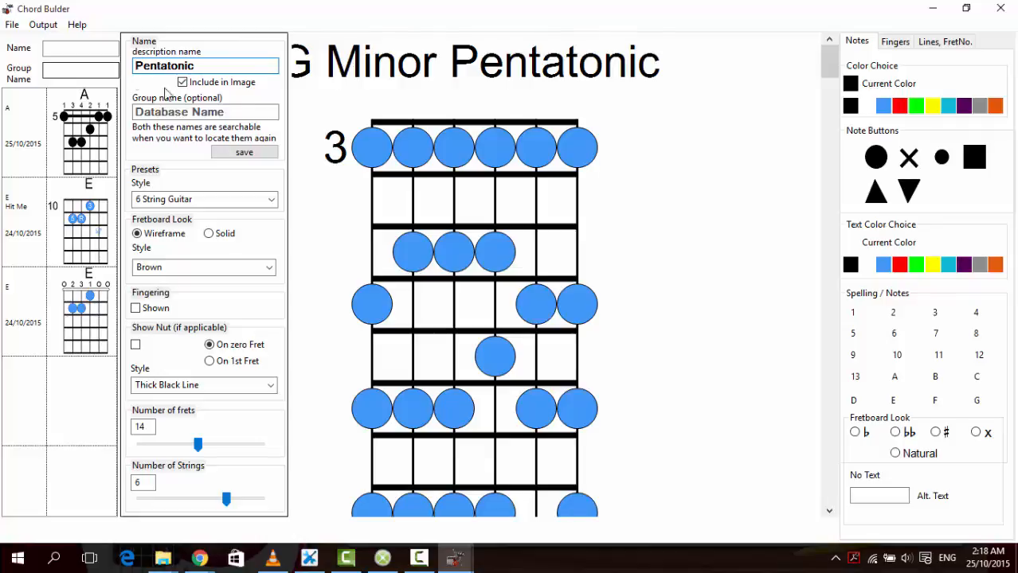
pyautogui.click(252, 111)
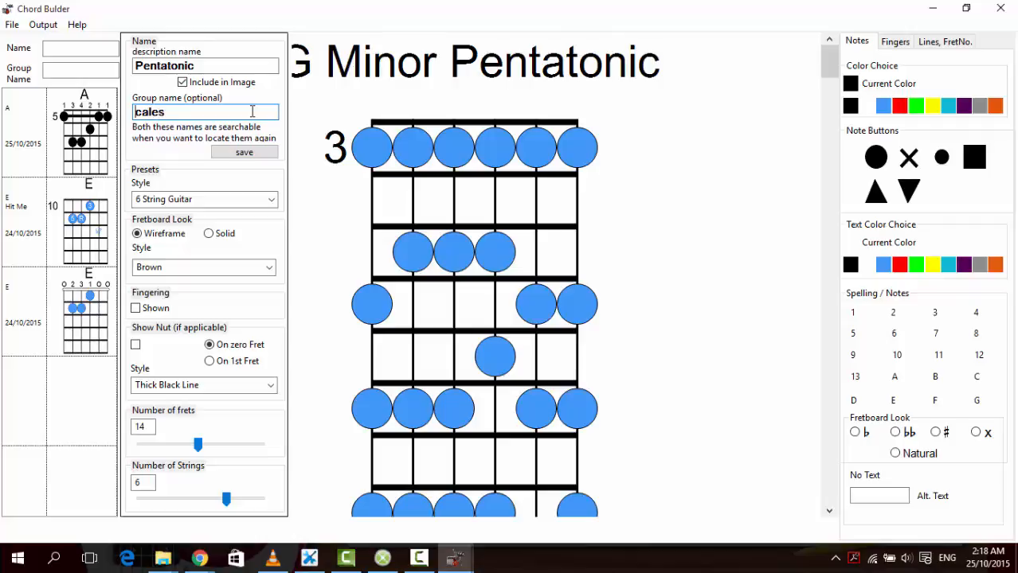
pyautogui.write('S')
pyautogui.click(242, 64)
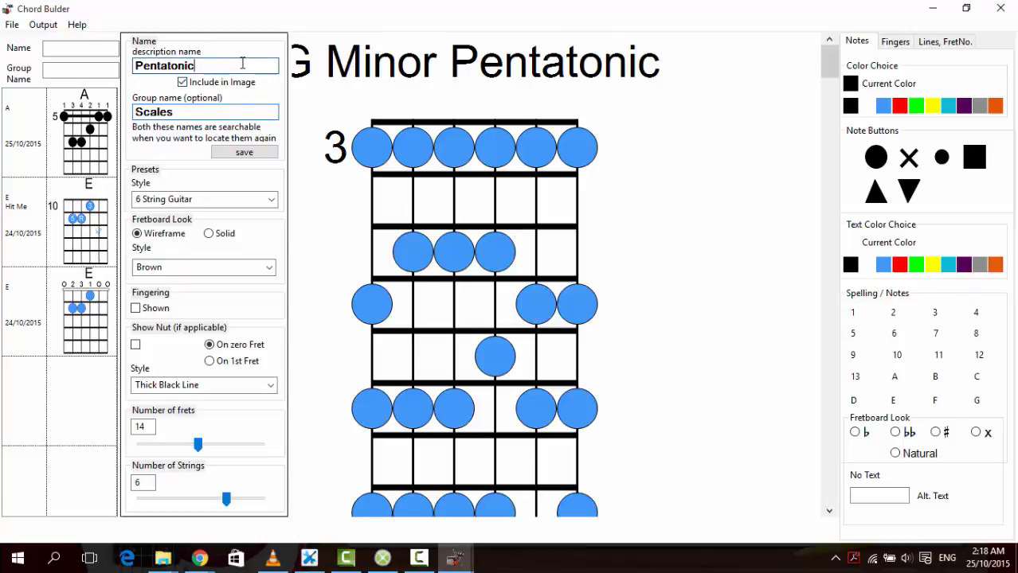
pyautogui.press('Return')
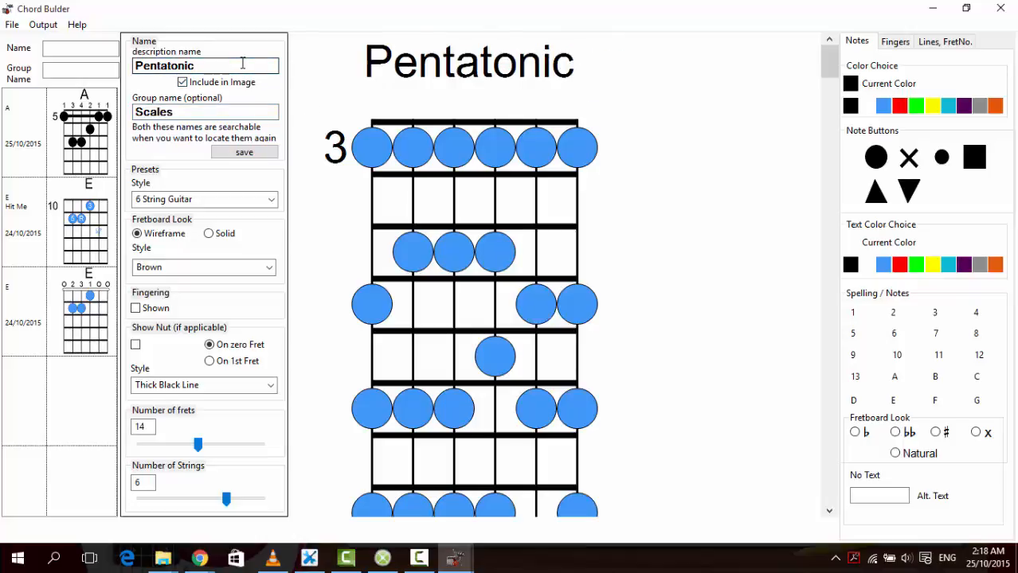
# Step: Change the top row's fret label to 1, and label the fourth and sixth fret rows 2 and 3
pyautogui.click(340, 153)
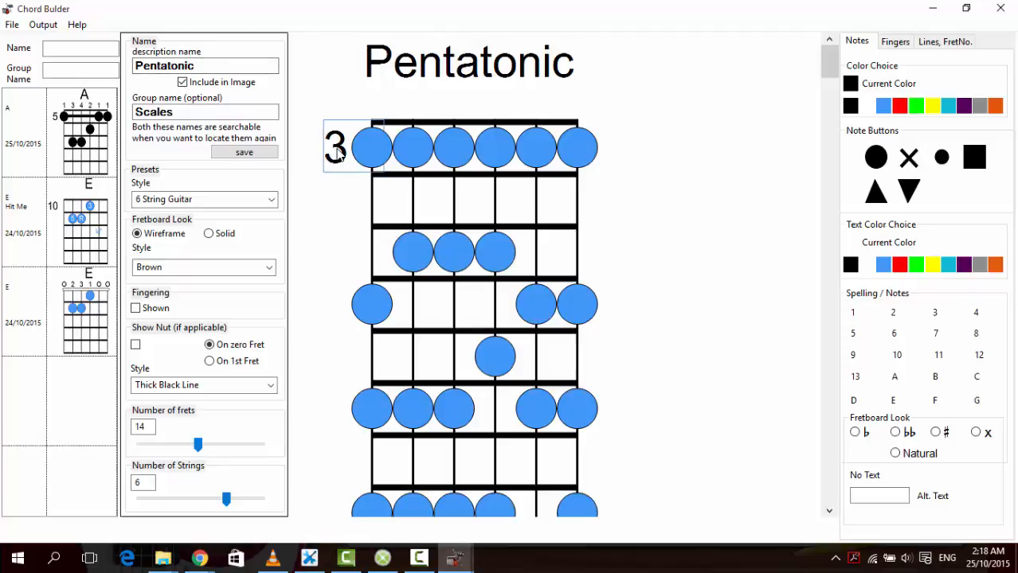
pyautogui.click(853, 312)
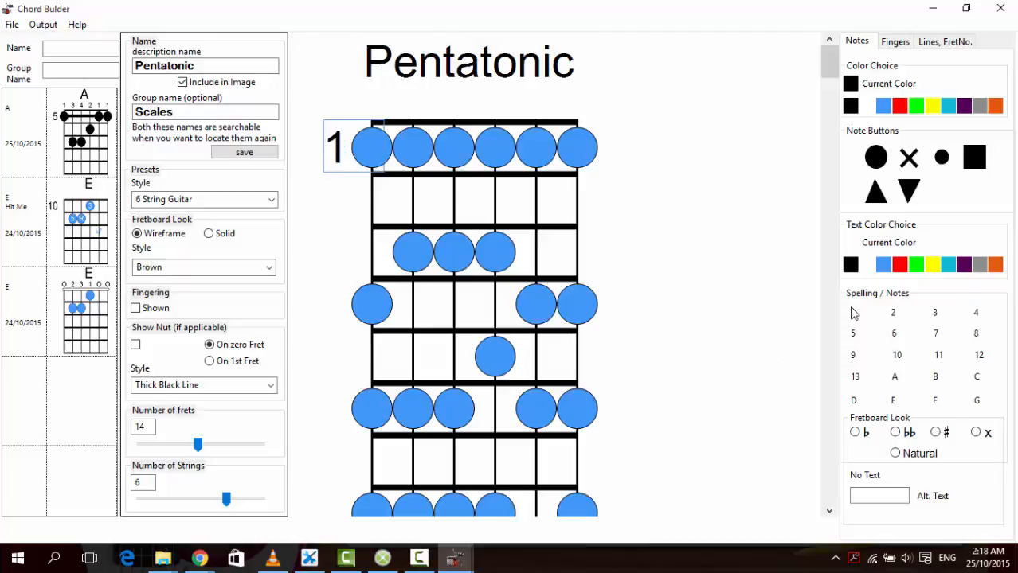
pyautogui.click(340, 313)
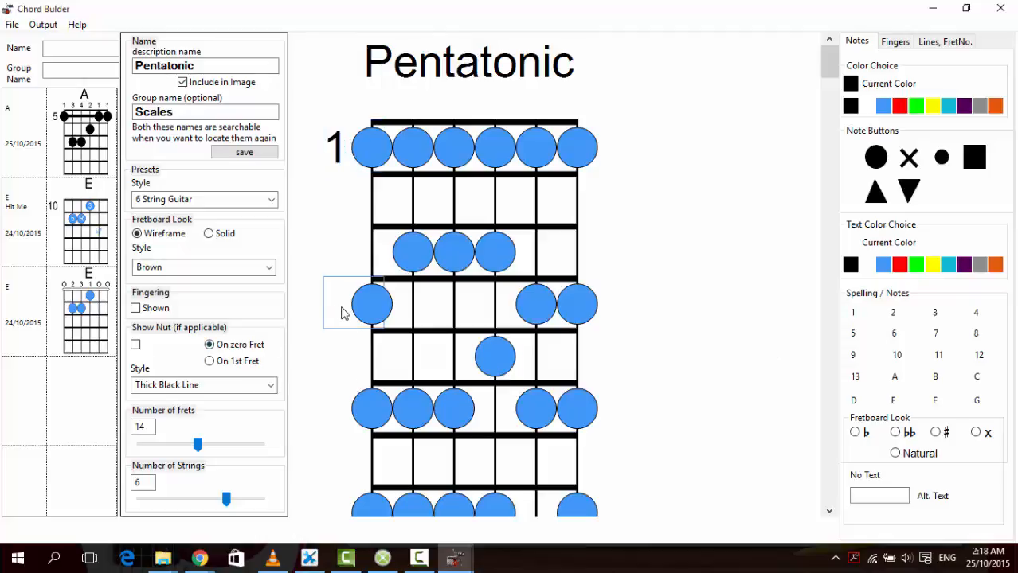
pyautogui.click(895, 313)
pyautogui.click(333, 411)
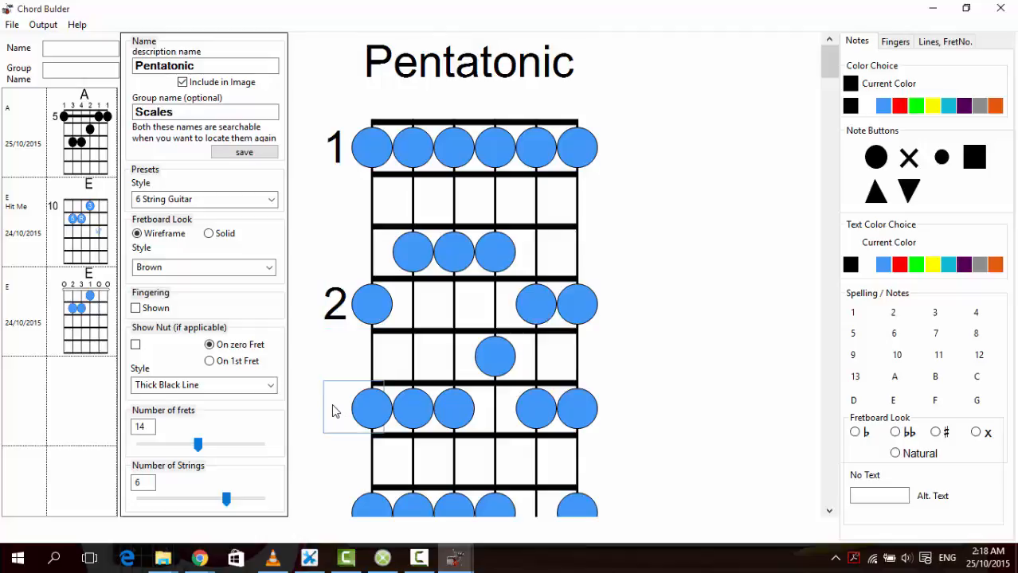
pyautogui.click(935, 314)
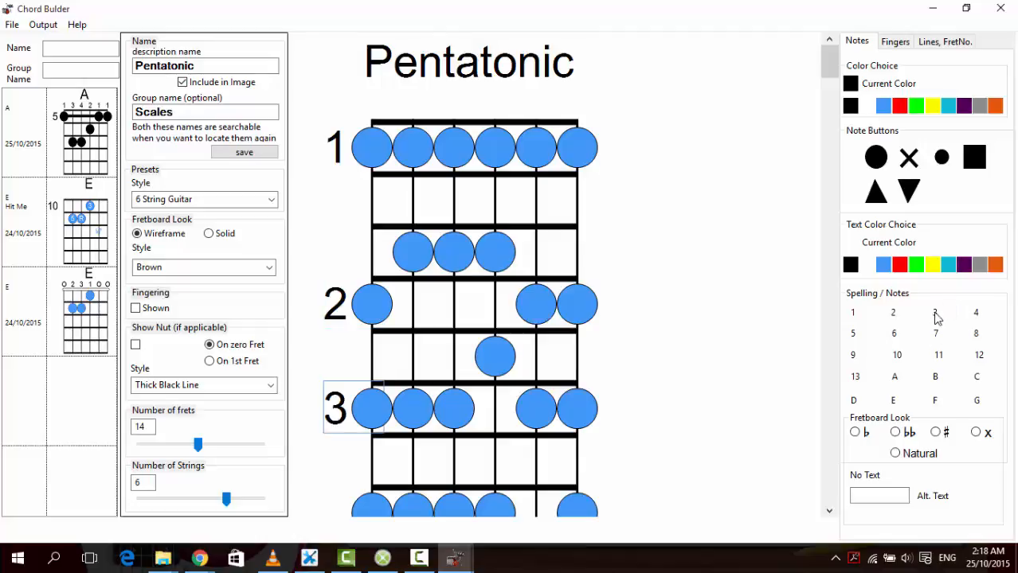
# Step: Label the next fret rows with a note on the leftmost string 4 and 5, and the last row 1
pyautogui.scroll(-2, 832, 243)
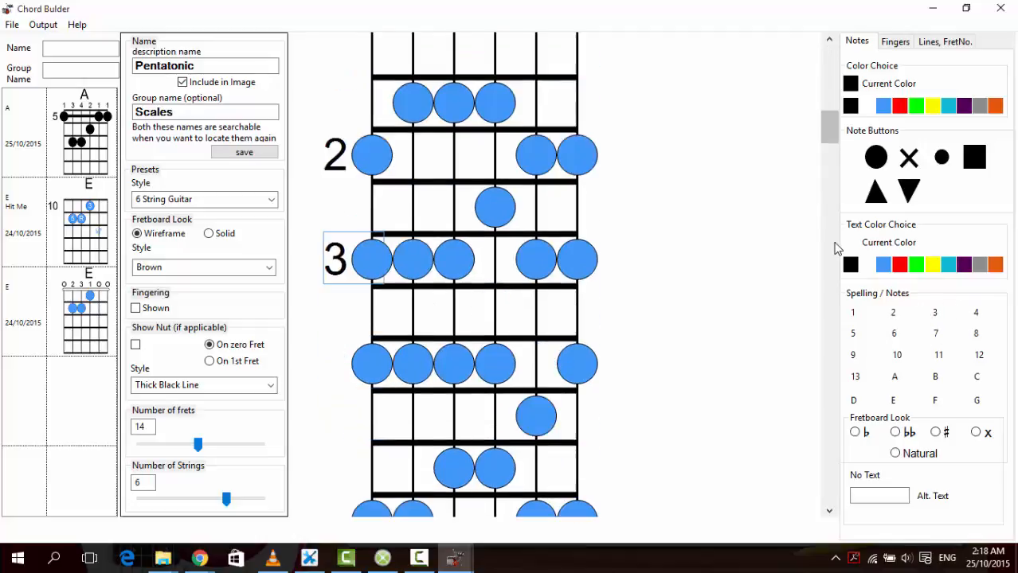
pyautogui.scroll(-2, 832, 249)
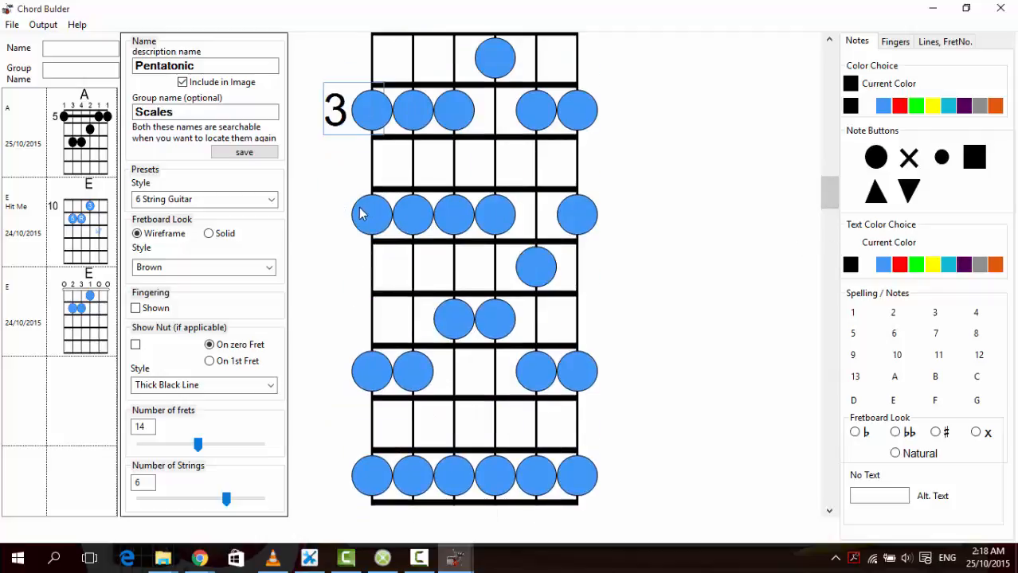
pyautogui.click(332, 218)
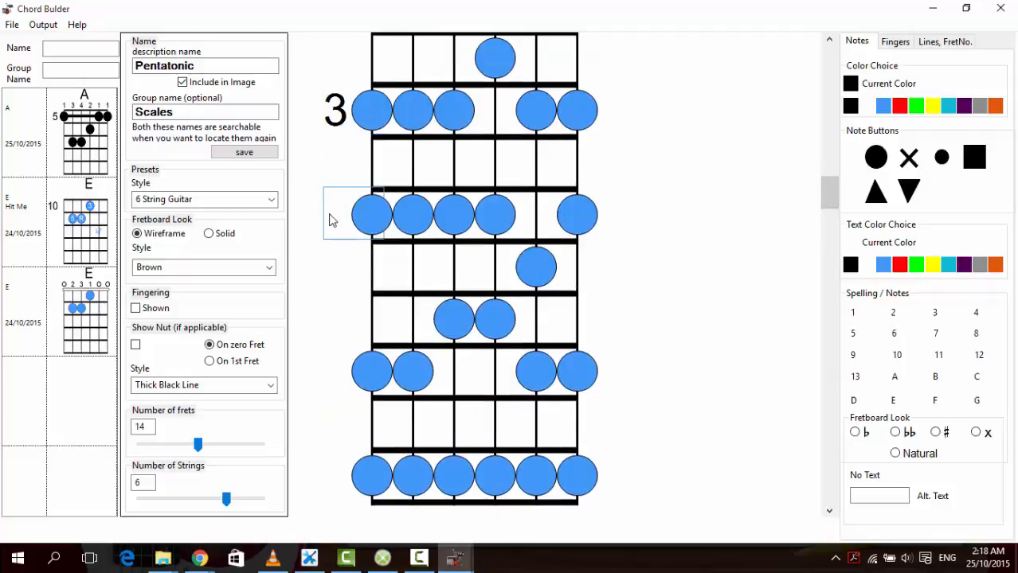
pyautogui.click(976, 312)
pyautogui.click(336, 364)
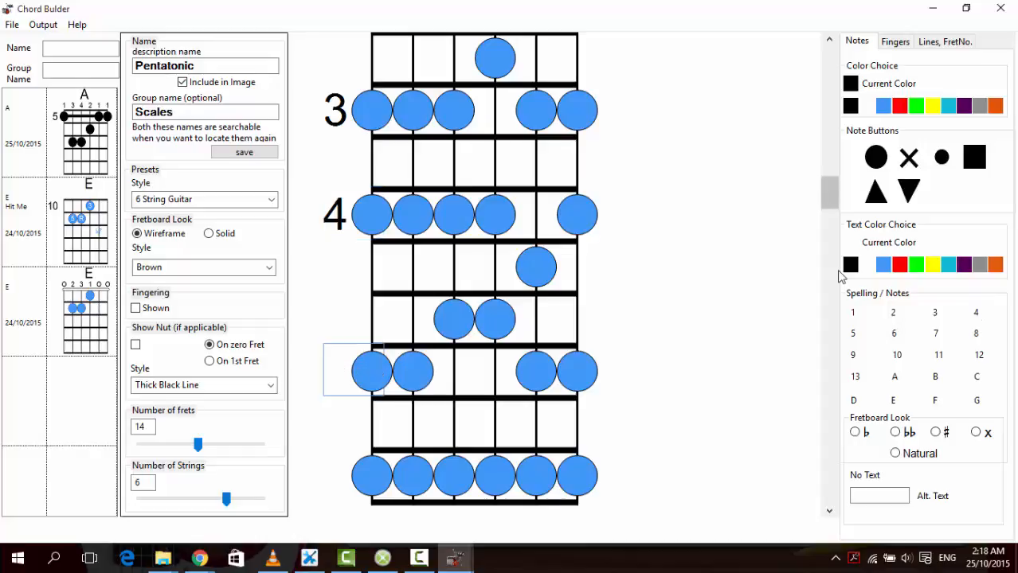
pyautogui.click(852, 333)
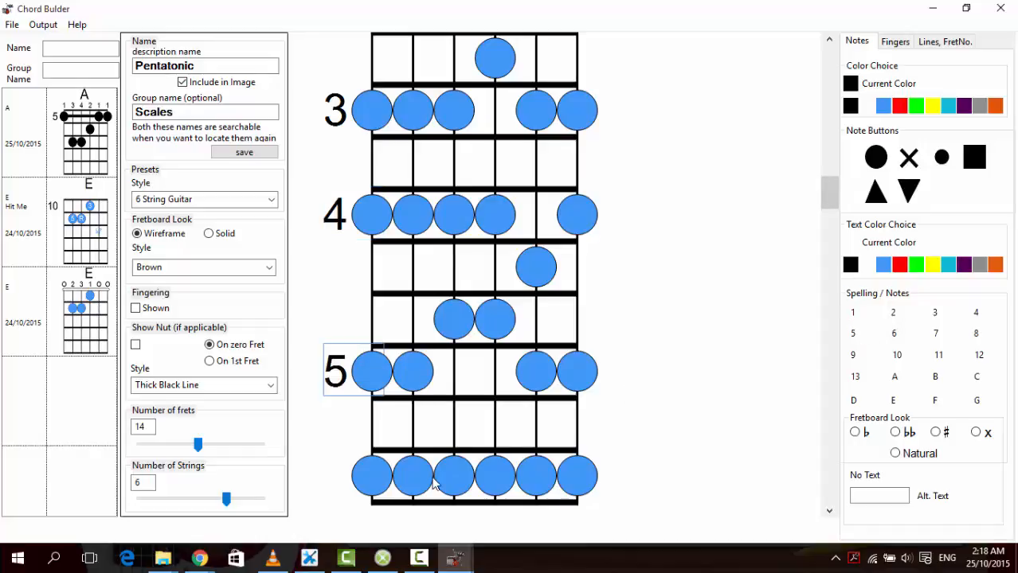
pyautogui.click(340, 475)
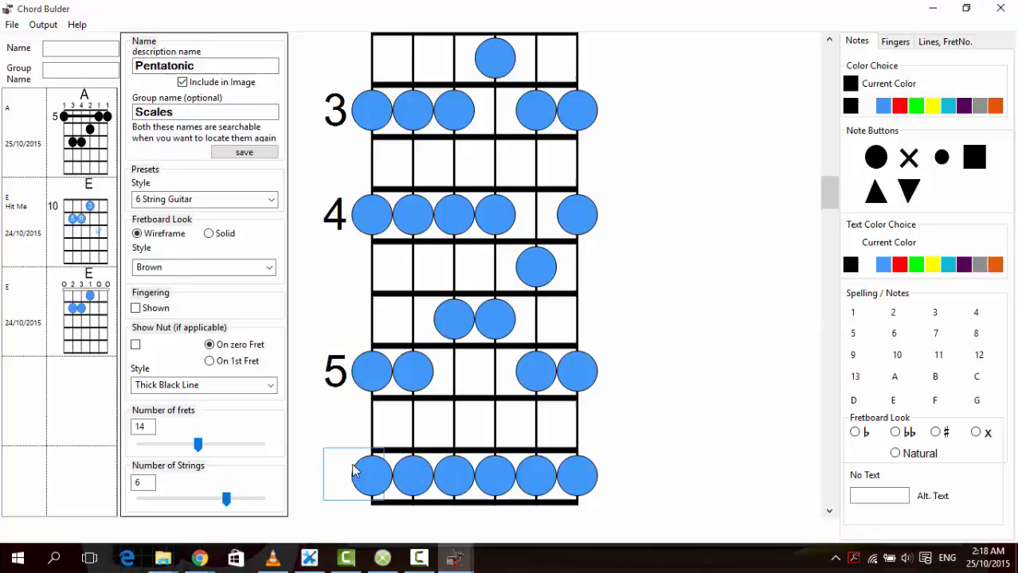
pyautogui.click(853, 314)
# Step: Replace the blue note on the leftmost string in row 2 with a large red circle
pyautogui.scroll(1, 829, 117)
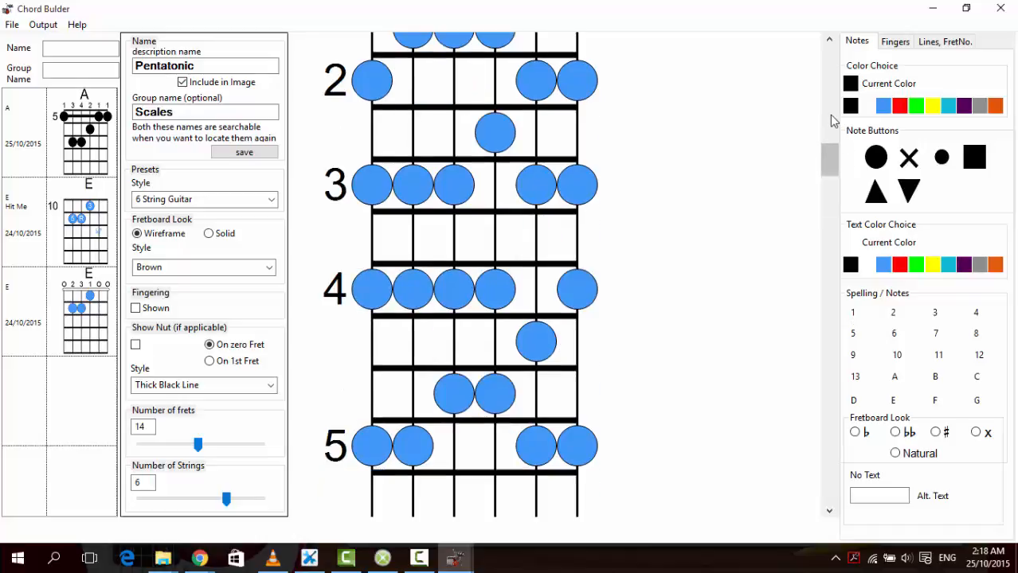
pyautogui.scroll(2, 829, 114)
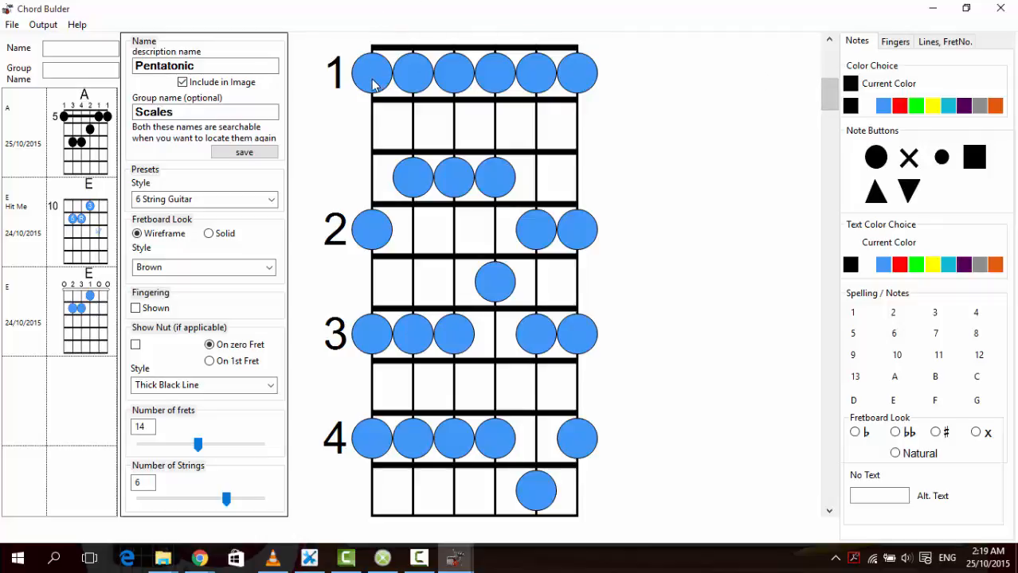
pyautogui.click(370, 227)
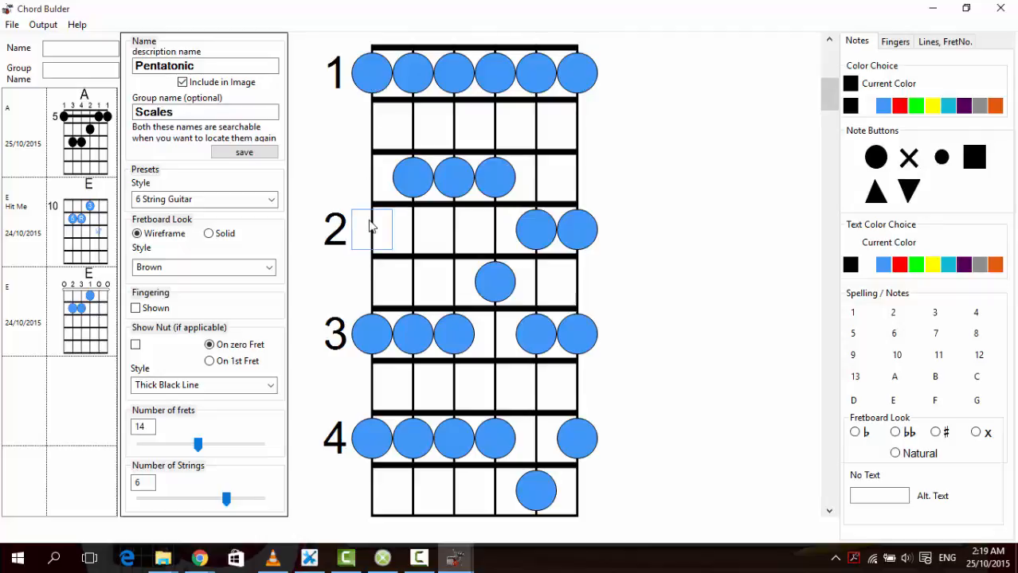
pyautogui.click(899, 106)
pyautogui.click(876, 158)
pyautogui.click(373, 227)
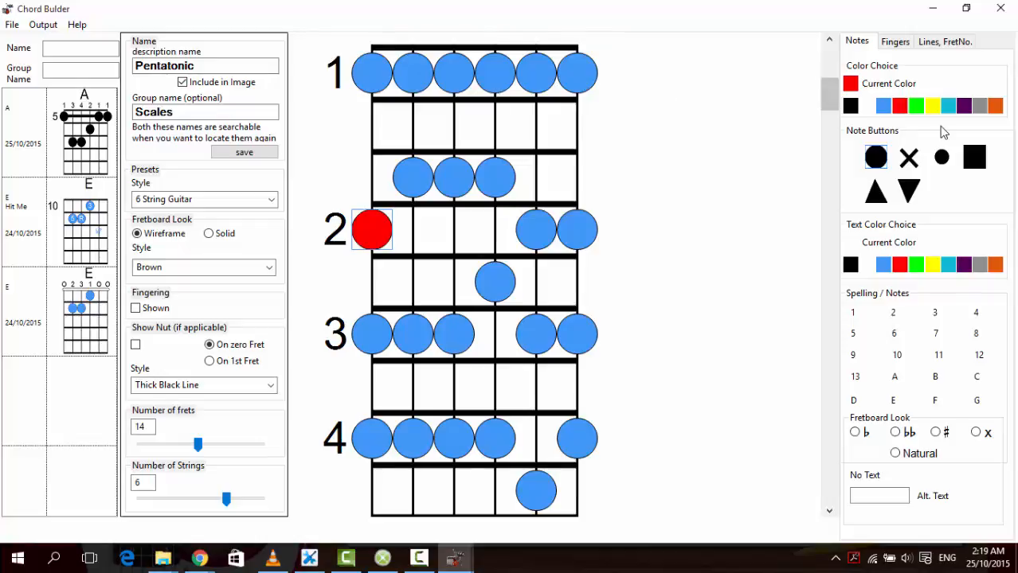
# Step: Replace the blue notes on the second, third and fifth strings from the left in row 1 with small green dots
pyautogui.click(945, 159)
pyautogui.click(916, 106)
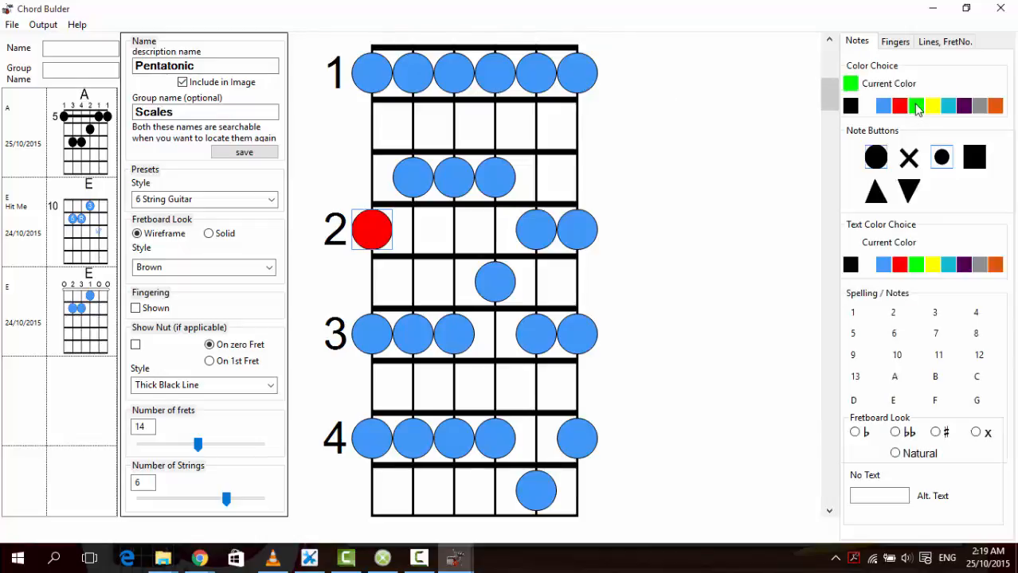
pyautogui.click(411, 84)
pyautogui.click(411, 85)
pyautogui.click(451, 80)
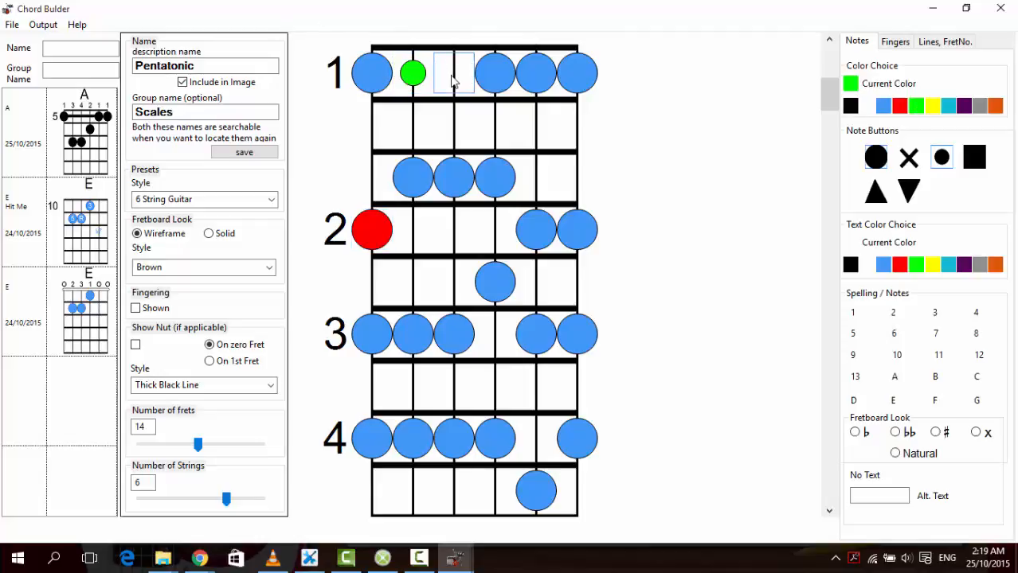
pyautogui.click(452, 80)
pyautogui.click(537, 85)
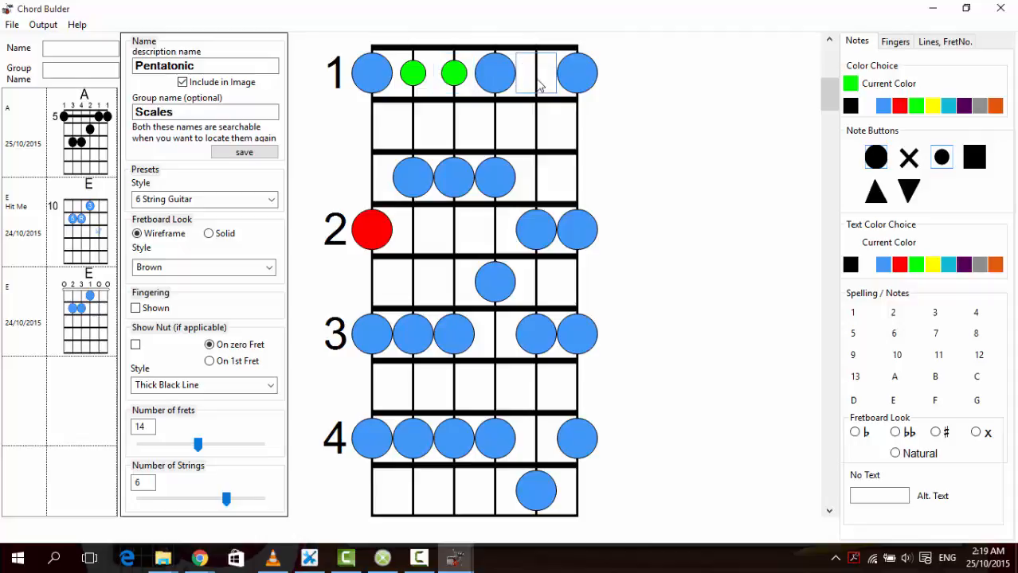
pyautogui.click(538, 85)
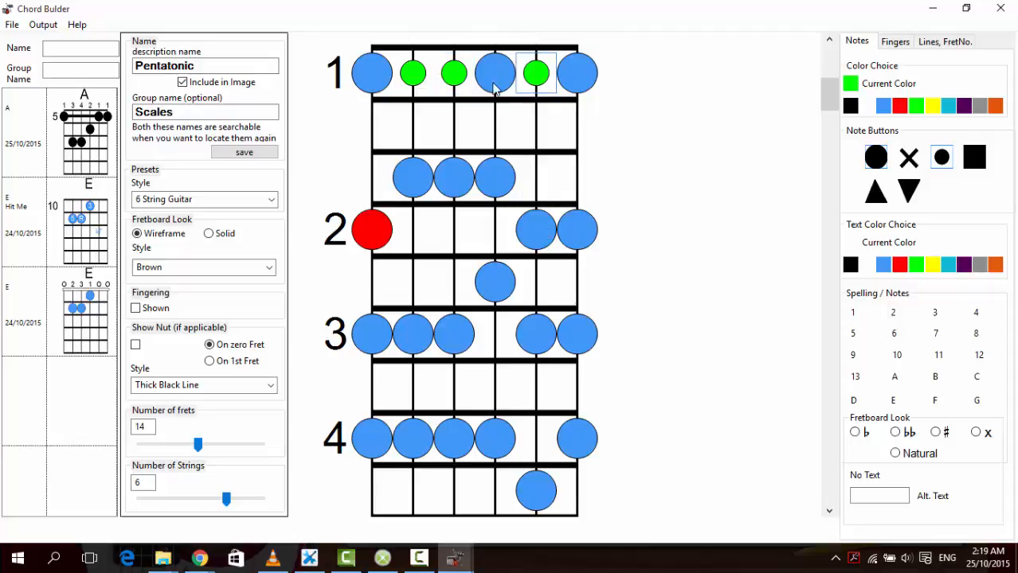
# Step: Replace row 2's fifth-string note from the left and the fourth-string note one row above with small green dots
pyautogui.click(531, 230)
pyautogui.click(532, 230)
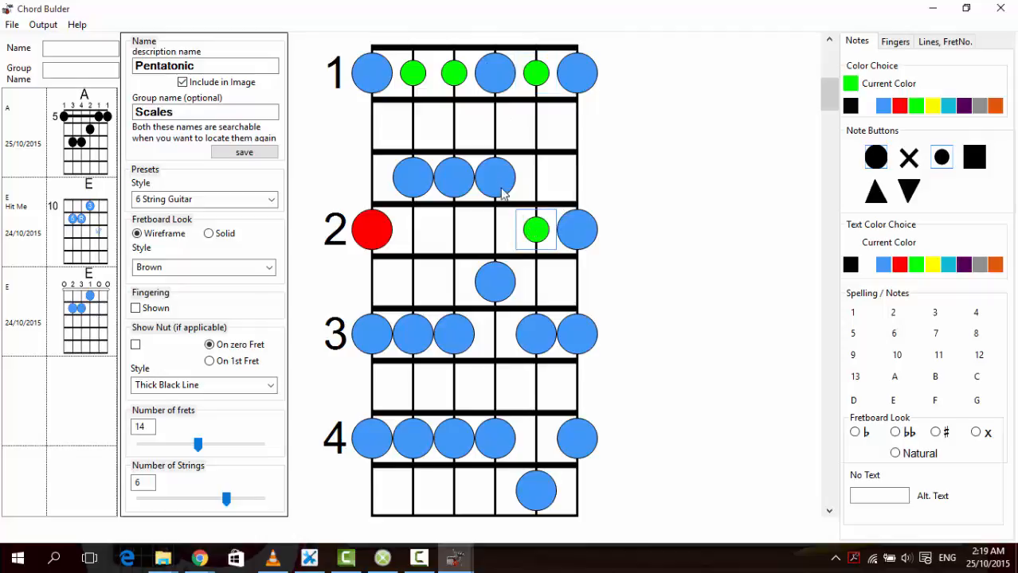
pyautogui.click(489, 180)
pyautogui.click(489, 180)
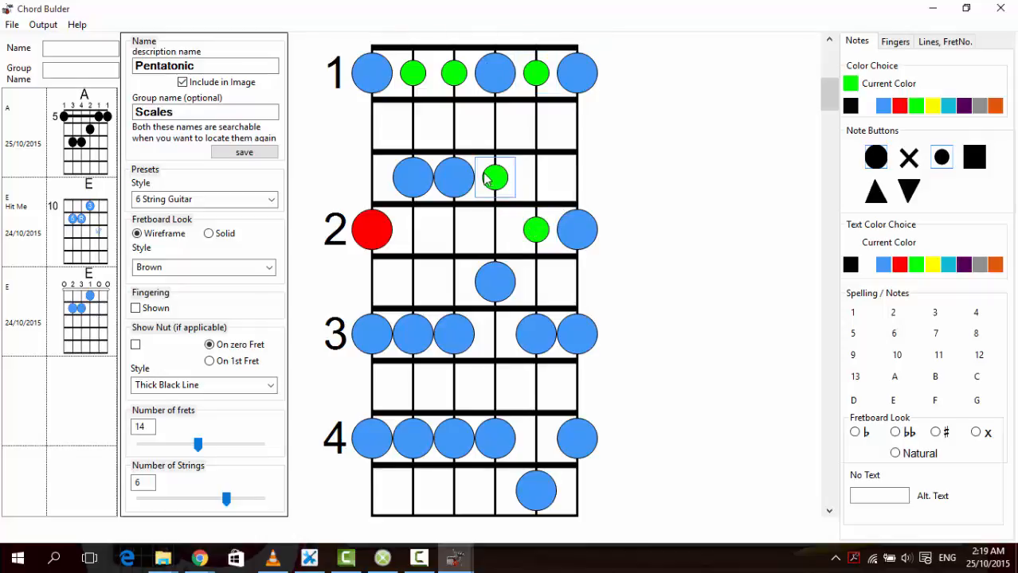
# Step: Replace the second-string note from the left just above row 2 with a small green dot, and row 1's fourth-string note with a large red circle
pyautogui.click(417, 182)
pyautogui.click(415, 180)
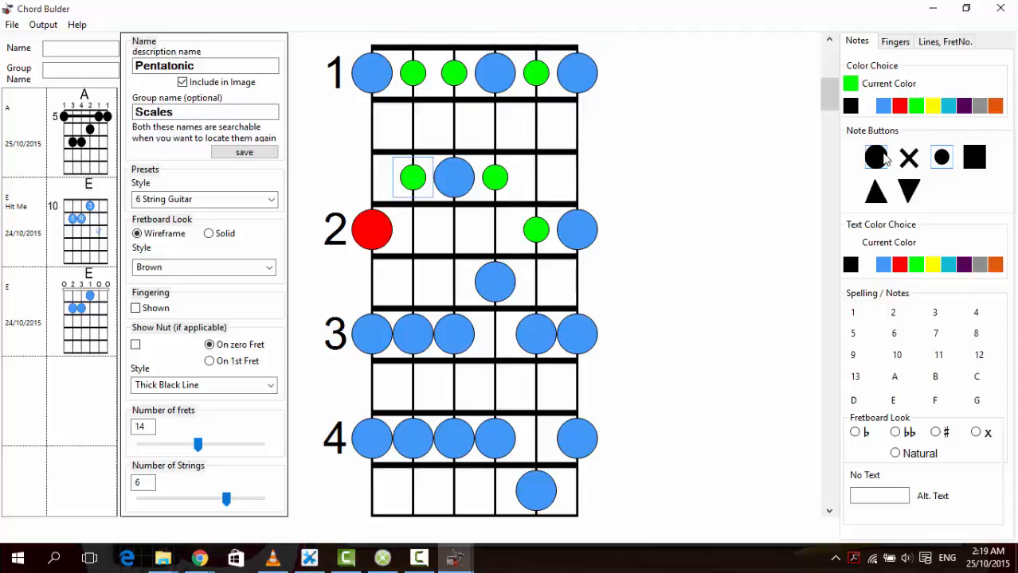
pyautogui.click(900, 106)
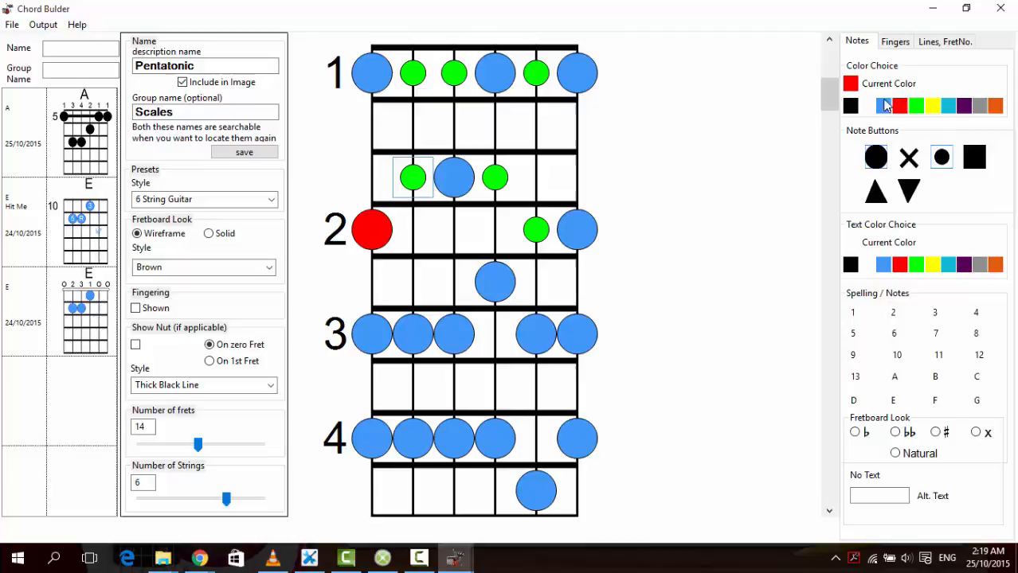
pyautogui.click(499, 75)
pyautogui.click(501, 76)
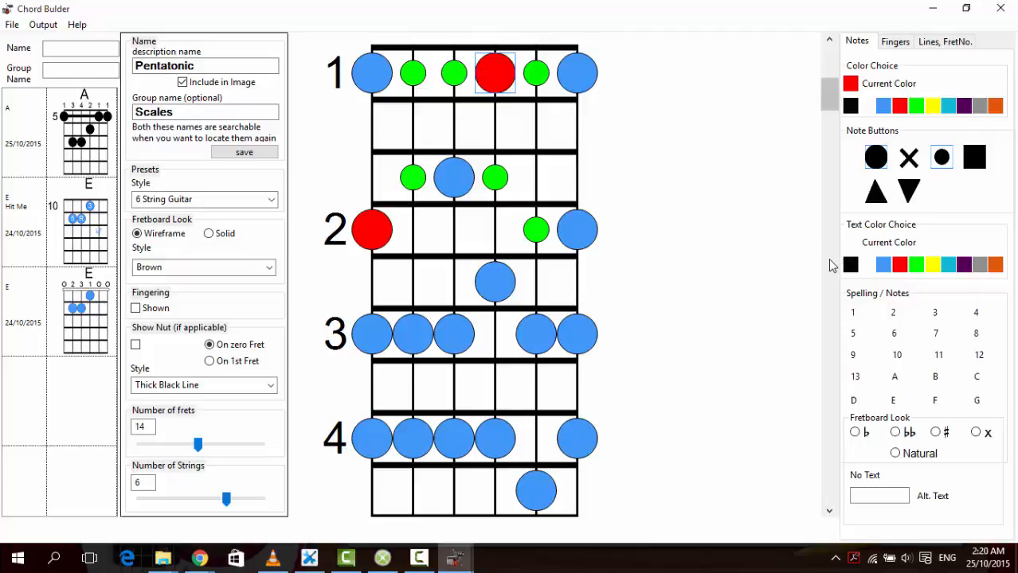
# Step: Replace row 3's third-string note from the left and the fifth-string note one row below row 4 with large red circles
pyautogui.scroll(-1, 831, 264)
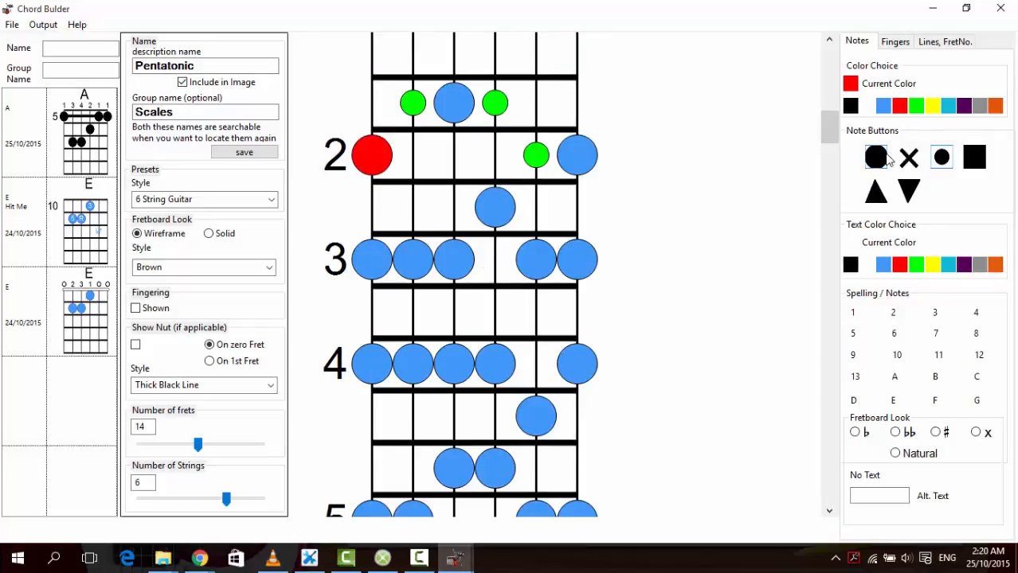
pyautogui.click(451, 276)
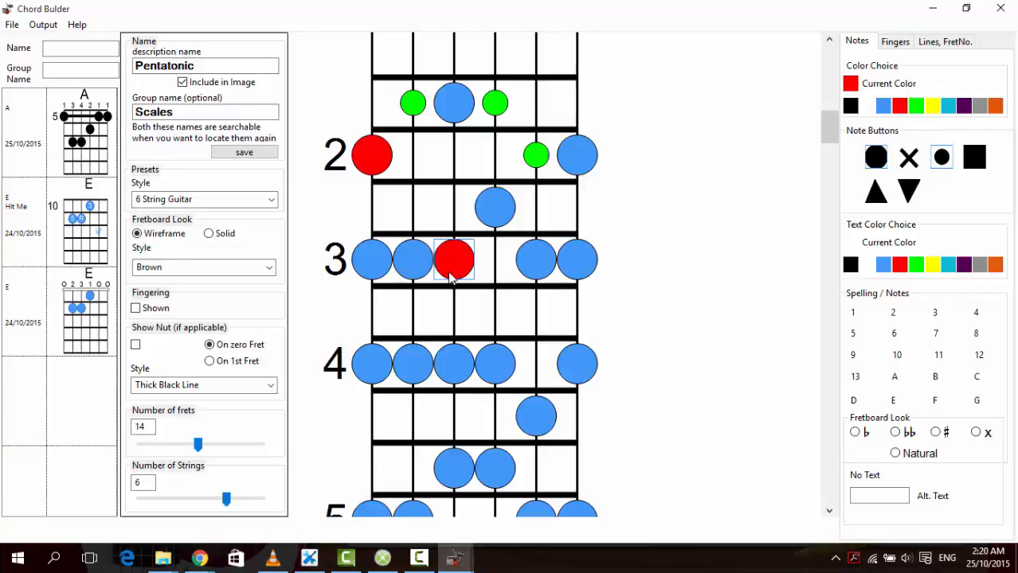
pyautogui.click(542, 422)
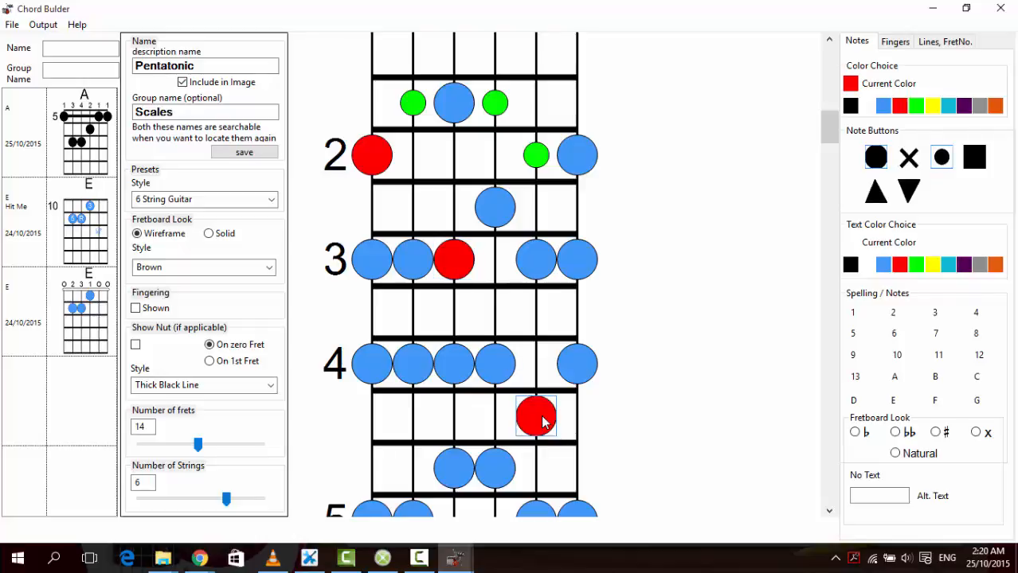
# Step: Replace row 5's second-string note from the left and the fourth-string note in the last row 1 with large red circles
pyautogui.scroll(-1, 828, 370)
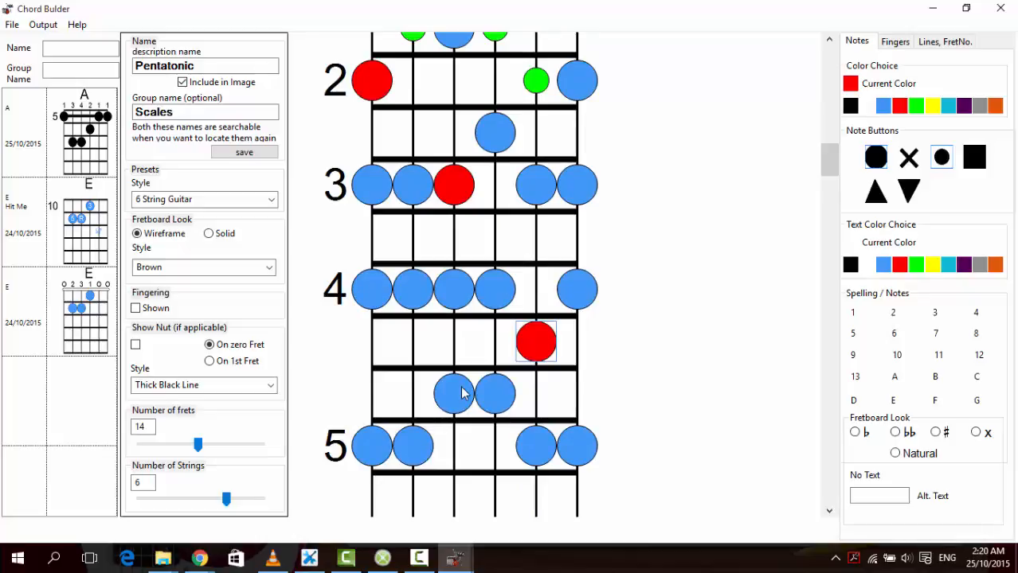
pyautogui.click(406, 451)
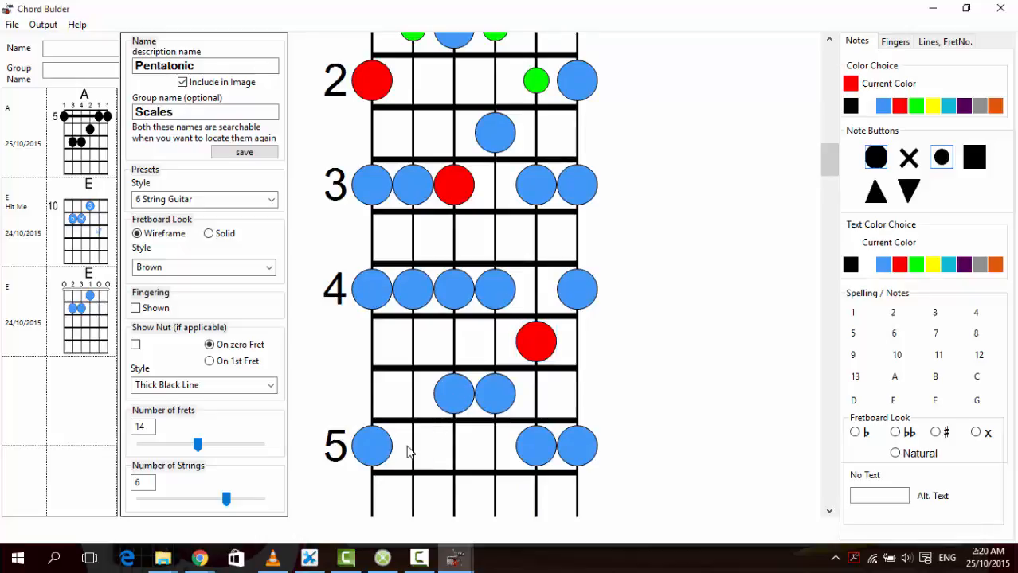
pyautogui.click(407, 451)
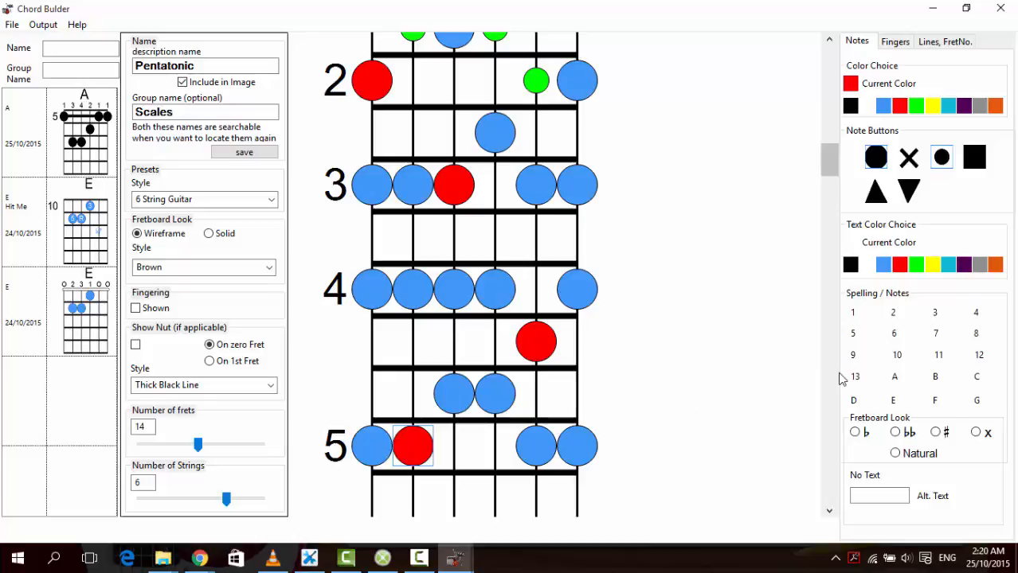
pyautogui.scroll(-2, 832, 386)
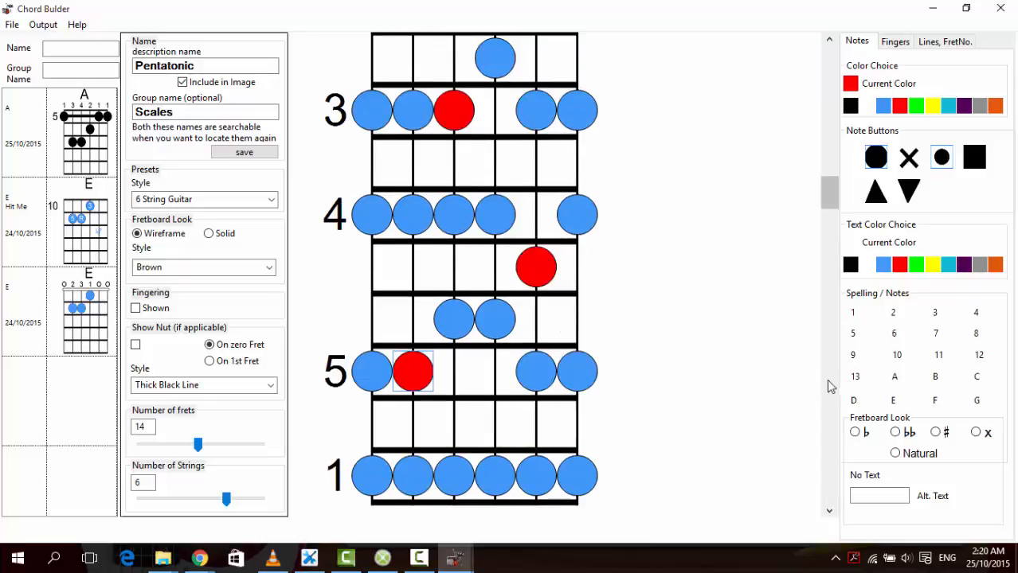
pyautogui.click(495, 476)
pyautogui.click(496, 475)
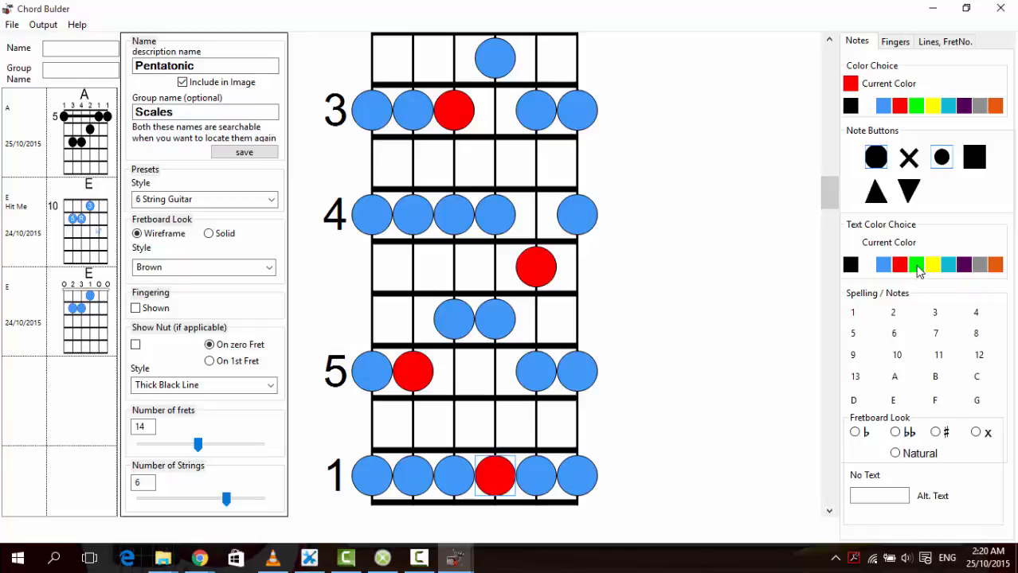
# Step: Replace the notes on the second, third and fifth strings from the left in the last row 1 with small green dots
pyautogui.click(916, 266)
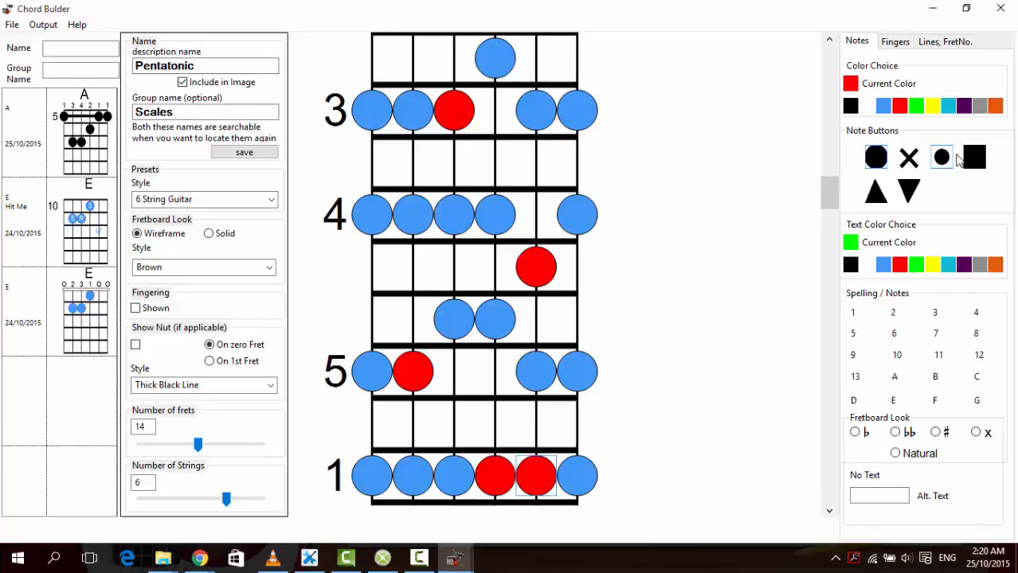
pyautogui.click(915, 108)
pyautogui.click(538, 473)
pyautogui.click(538, 473)
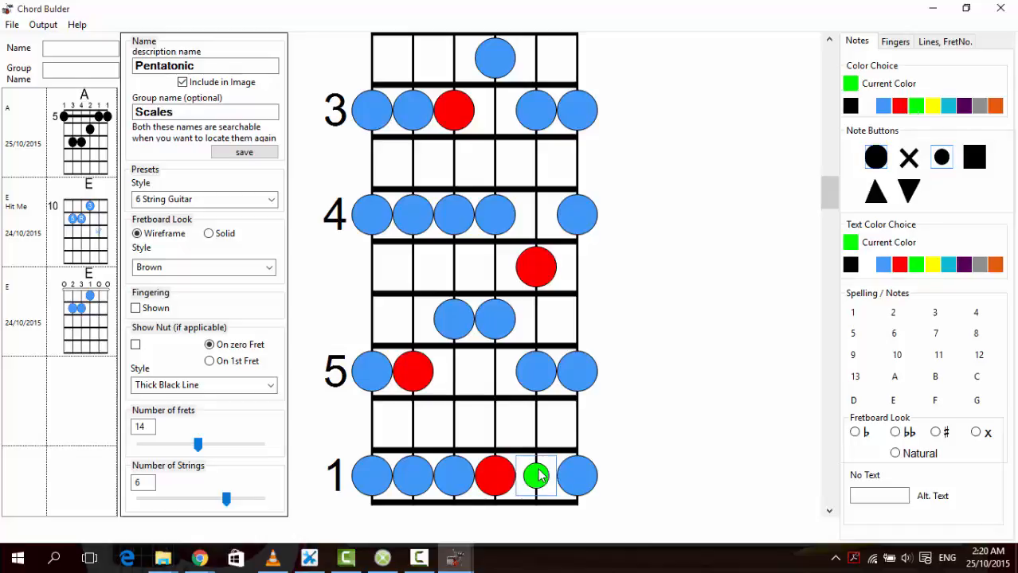
pyautogui.click(449, 478)
pyautogui.click(449, 479)
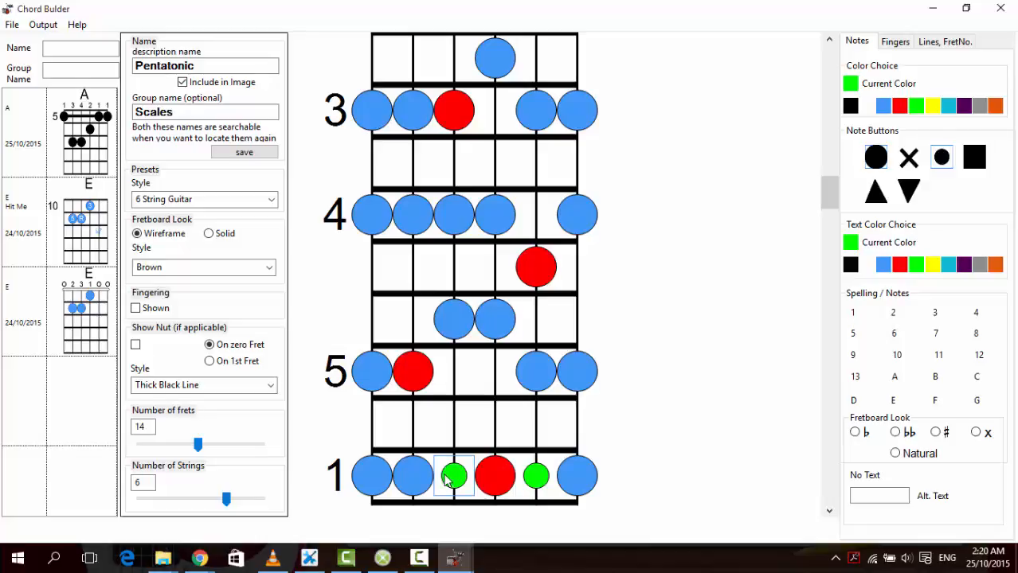
pyautogui.click(420, 480)
pyautogui.click(419, 480)
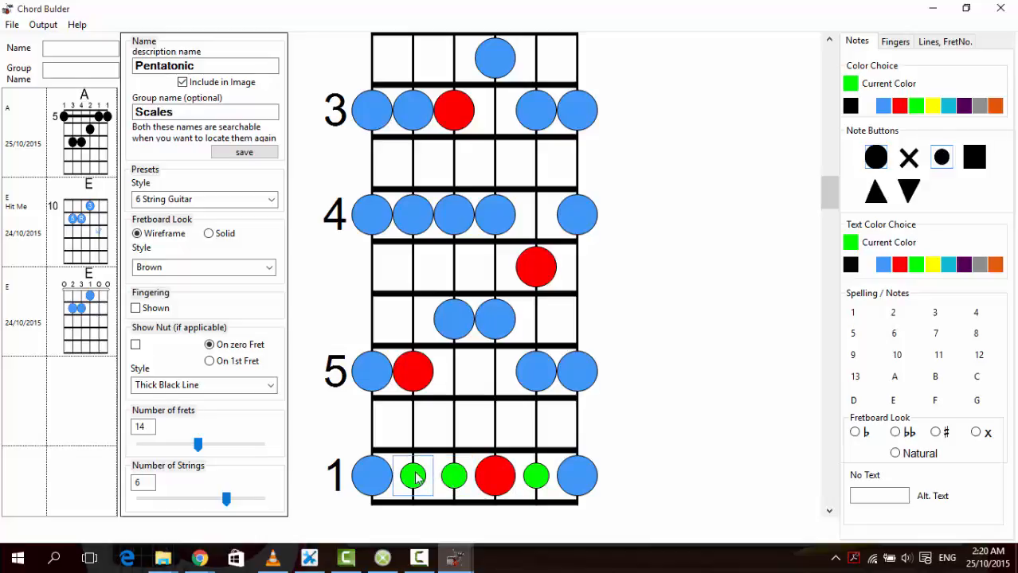
# Step: Replace the blue notes on the leftmost string in rows 3, 4 and 5 with small green dots
pyautogui.click(370, 374)
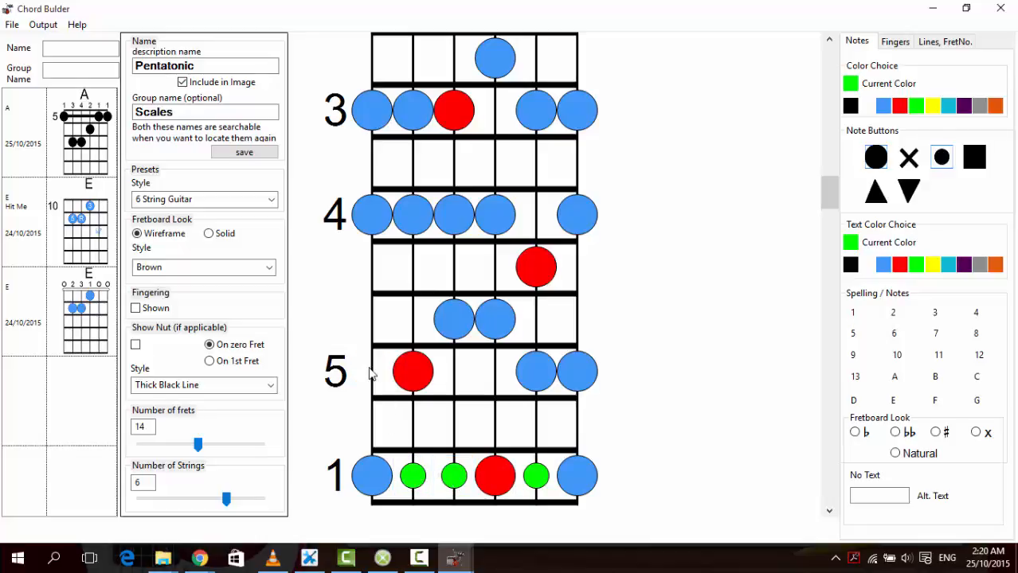
pyautogui.click(371, 375)
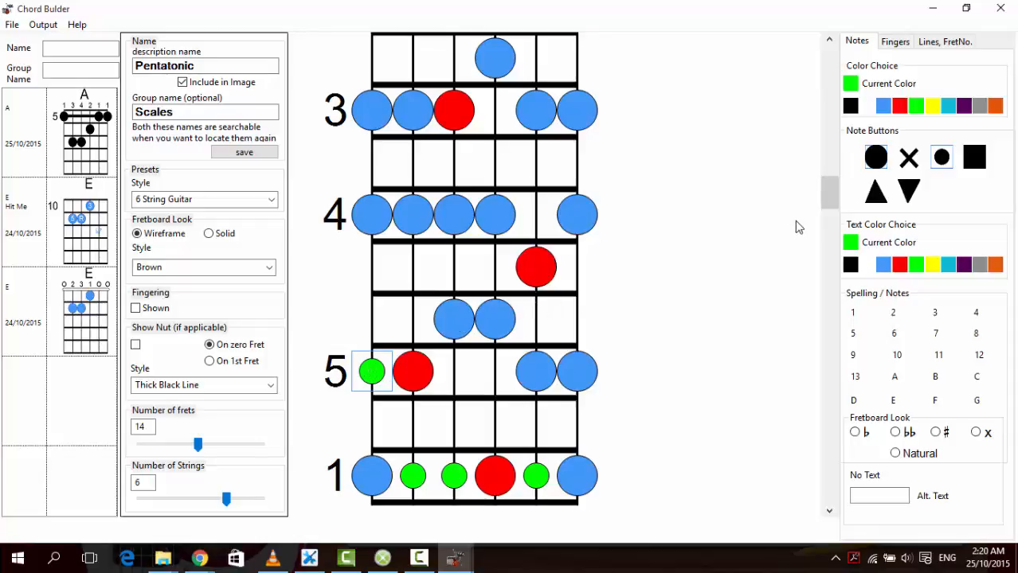
pyautogui.scroll(1, 830, 154)
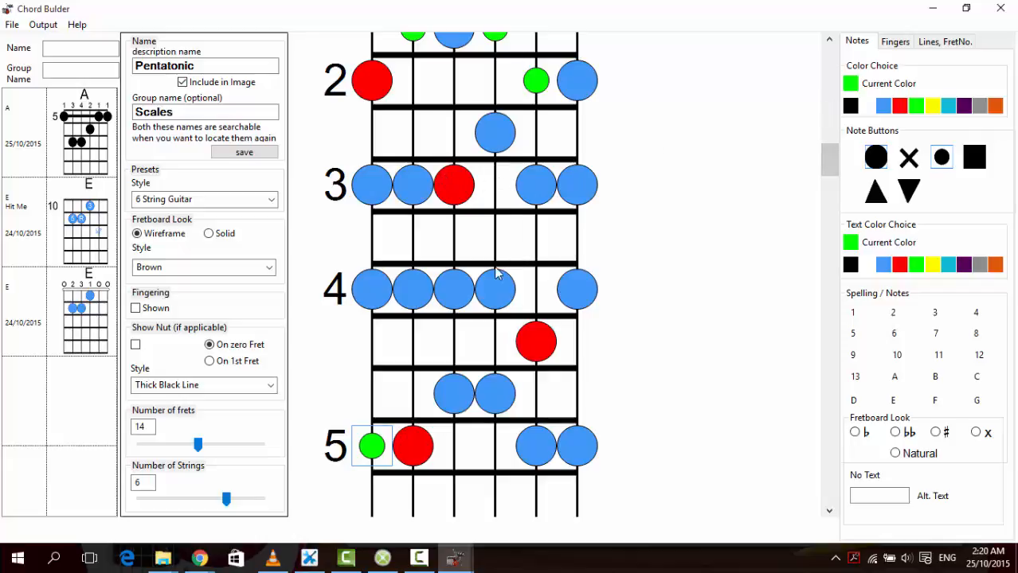
pyautogui.click(367, 181)
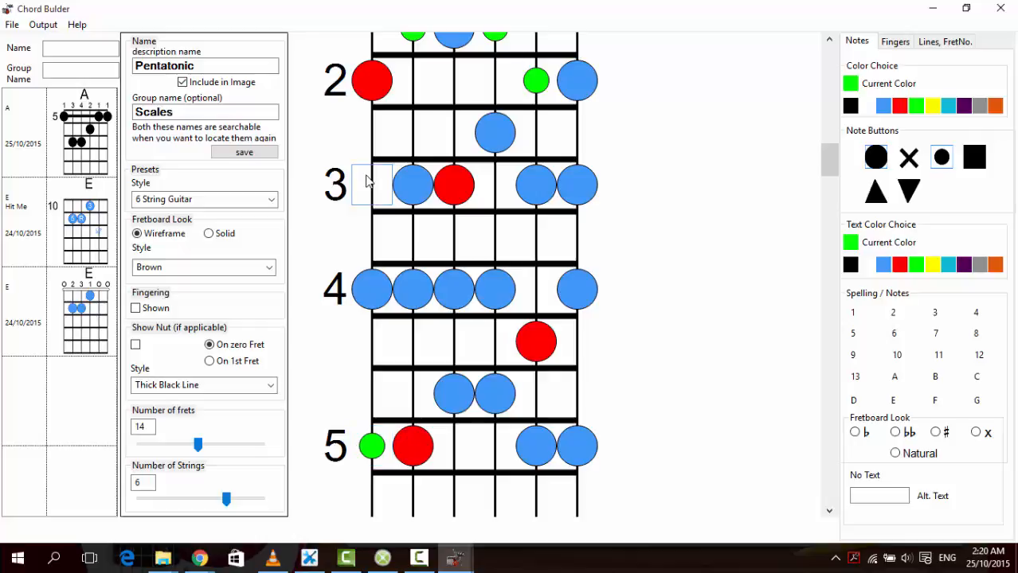
pyautogui.click(367, 182)
pyautogui.click(371, 289)
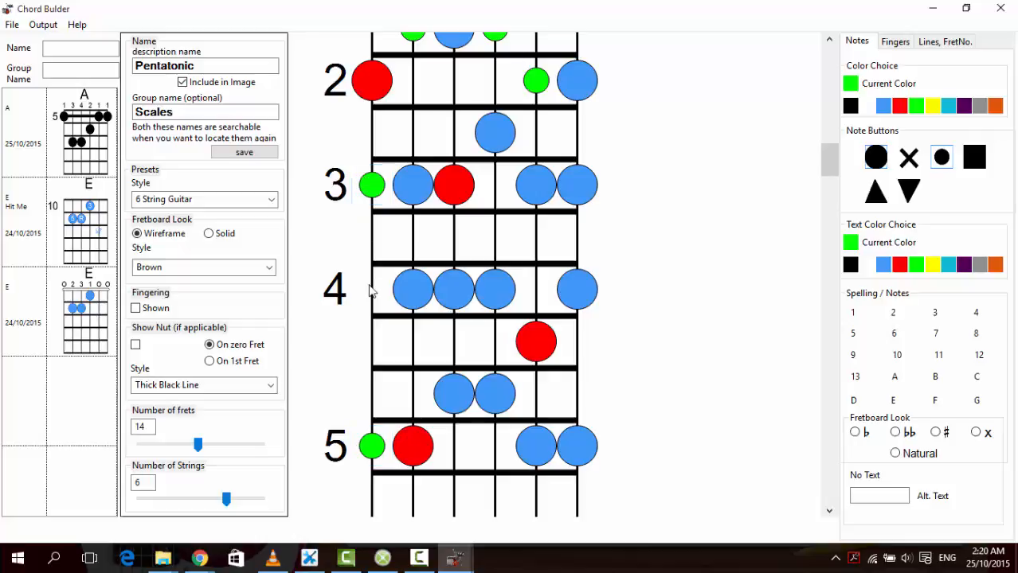
pyautogui.click(370, 291)
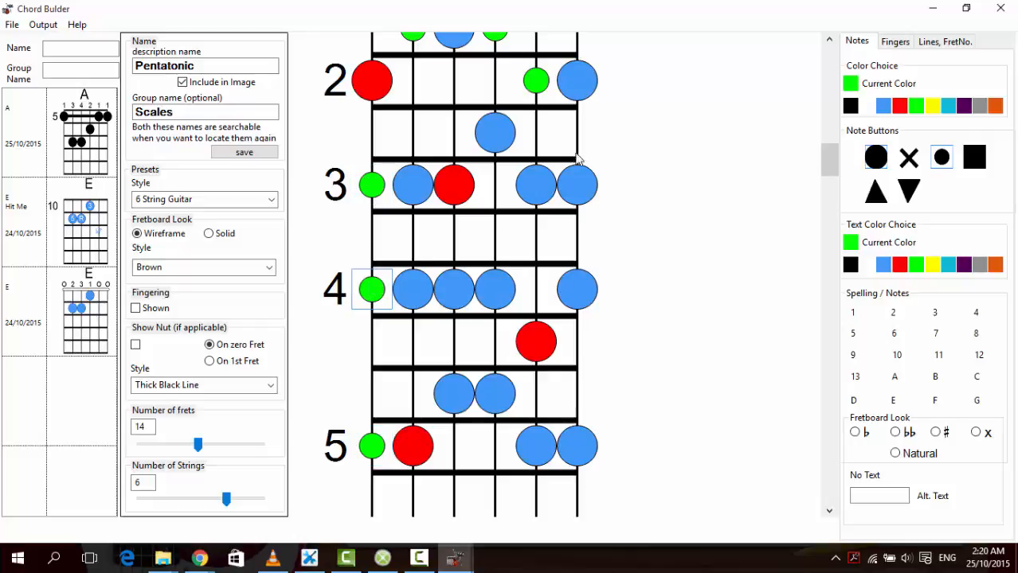
# Step: Replace the blue notes on the rightmost string in rows 3, 4 and 5 with small green dots
pyautogui.click(596, 181)
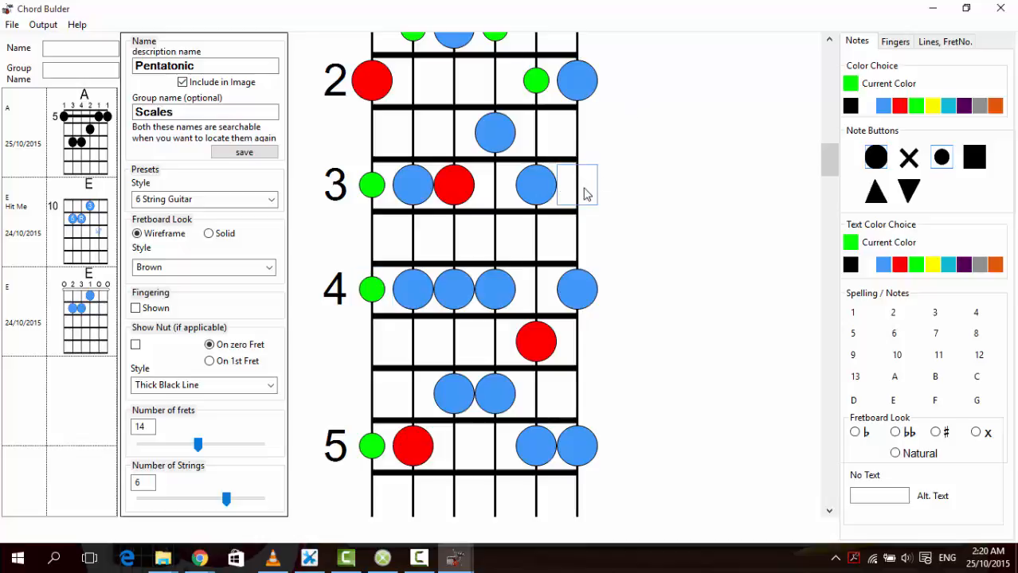
pyautogui.click(597, 181)
pyautogui.click(577, 279)
pyautogui.click(575, 277)
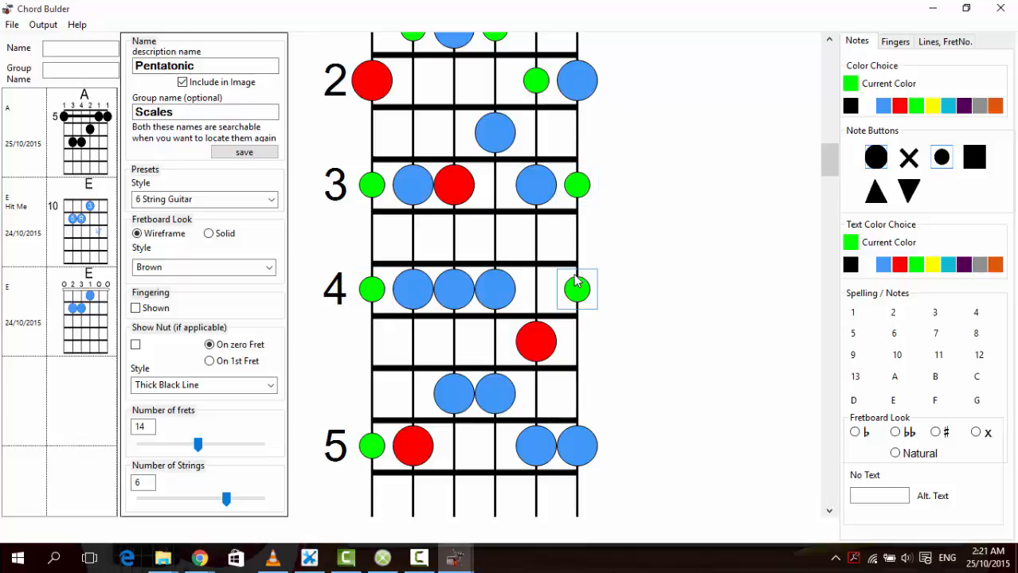
pyautogui.click(590, 460)
pyautogui.click(590, 461)
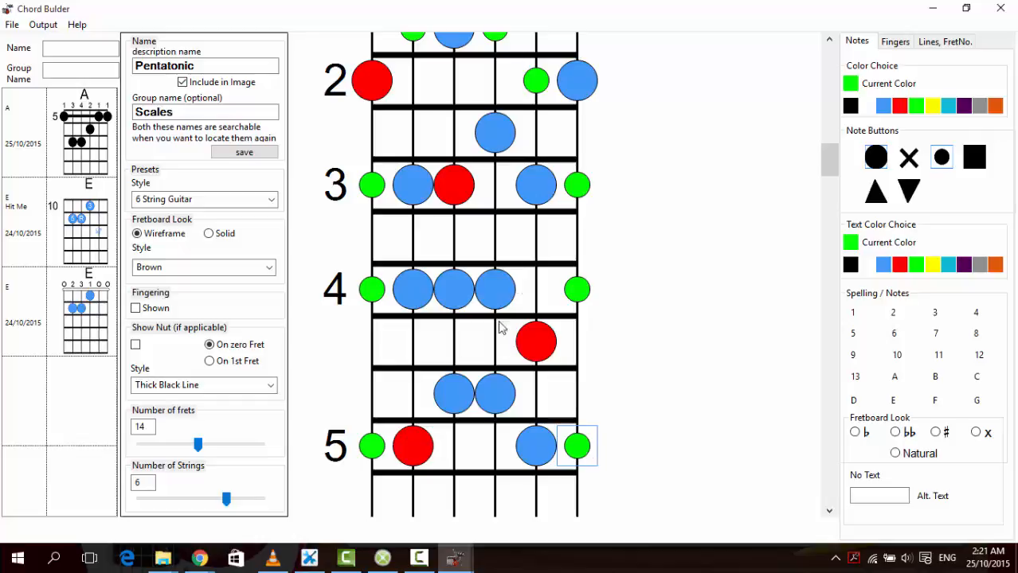
# Step: Replace the fourth-string notes from the left in row 4 and in the row just below row 2 with small green dots
pyautogui.click(831, 90)
pyautogui.click(830, 90)
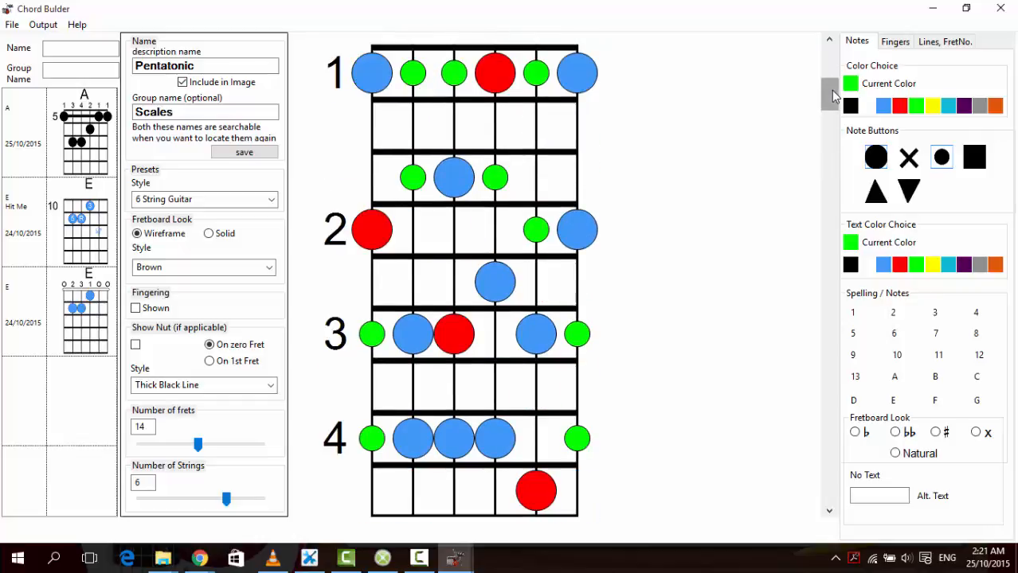
pyautogui.click(496, 284)
pyautogui.click(495, 284)
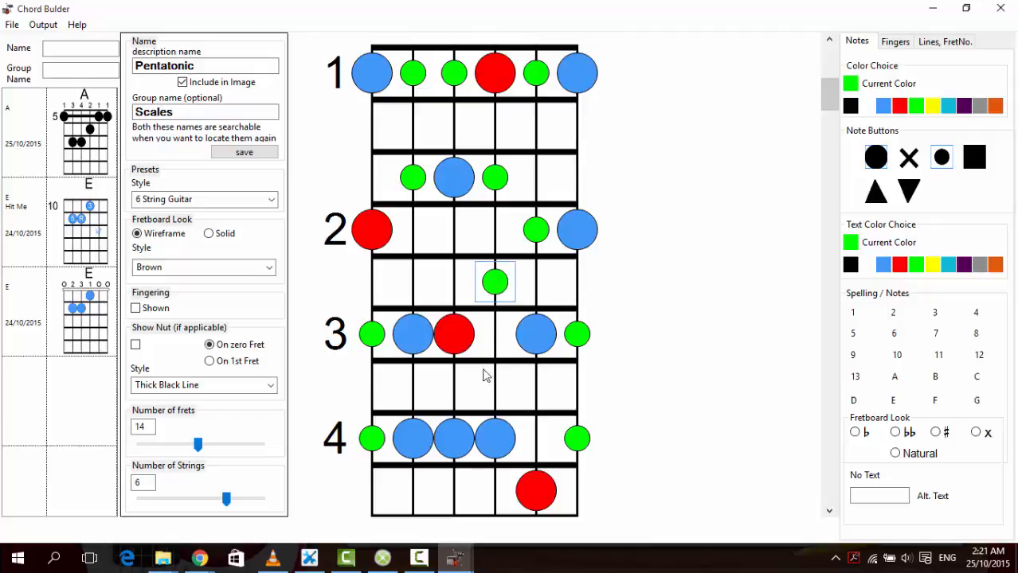
pyautogui.click(500, 439)
pyautogui.click(500, 439)
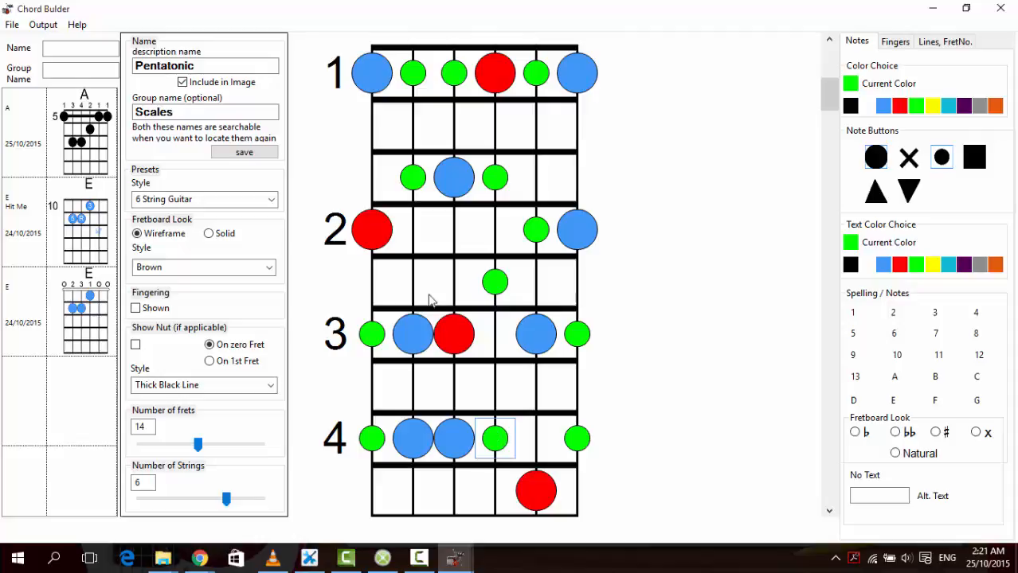
# Step: Replace row 3's second-string note and row 4's third-string note from the left with small green dots
pyautogui.click(412, 336)
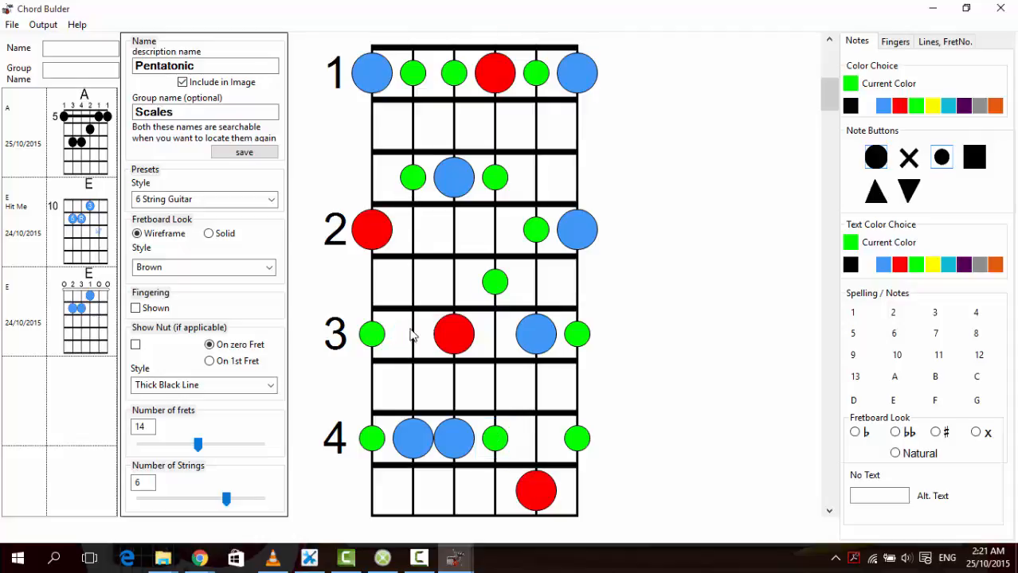
pyautogui.click(412, 336)
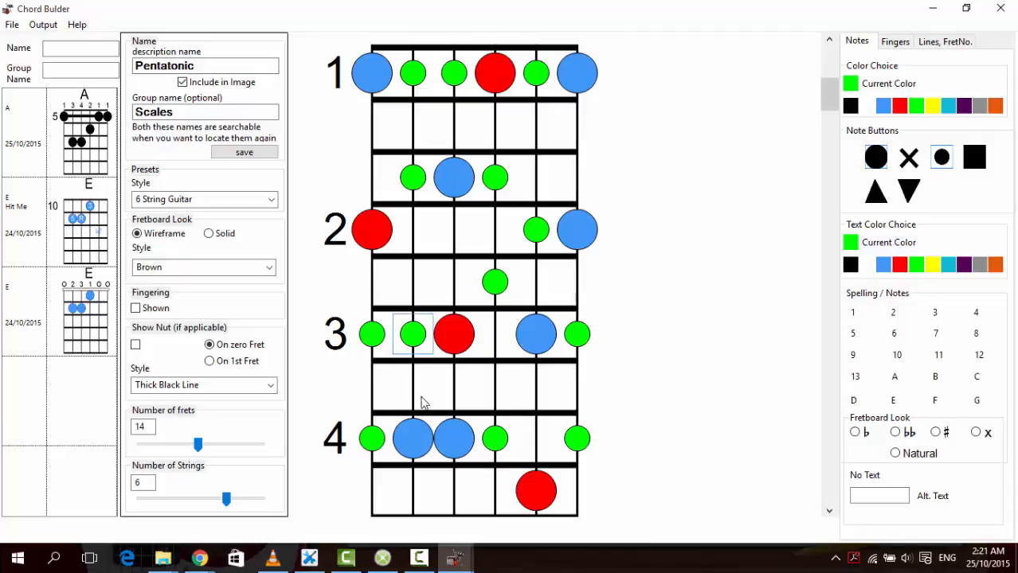
pyautogui.click(456, 436)
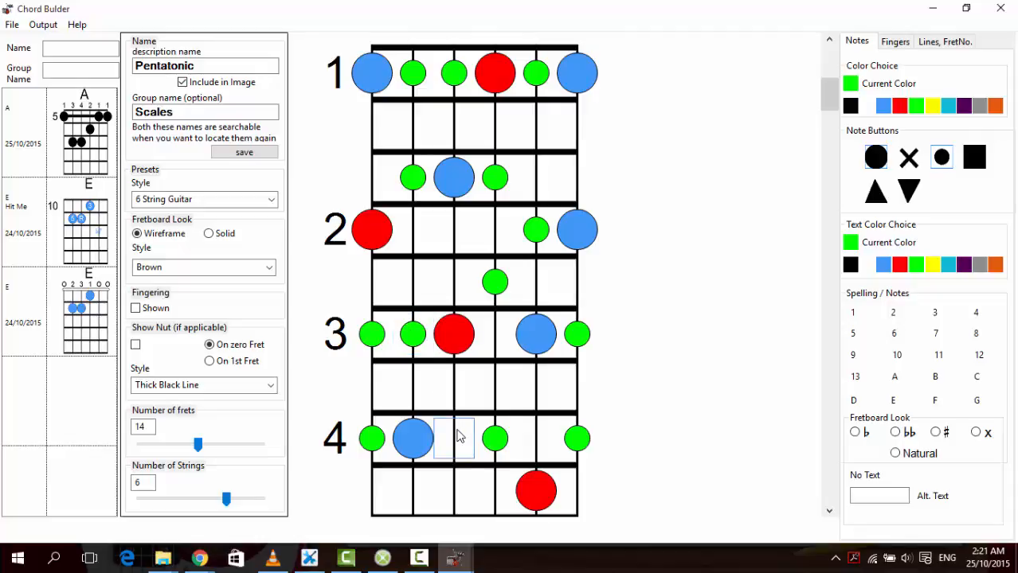
pyautogui.click(458, 435)
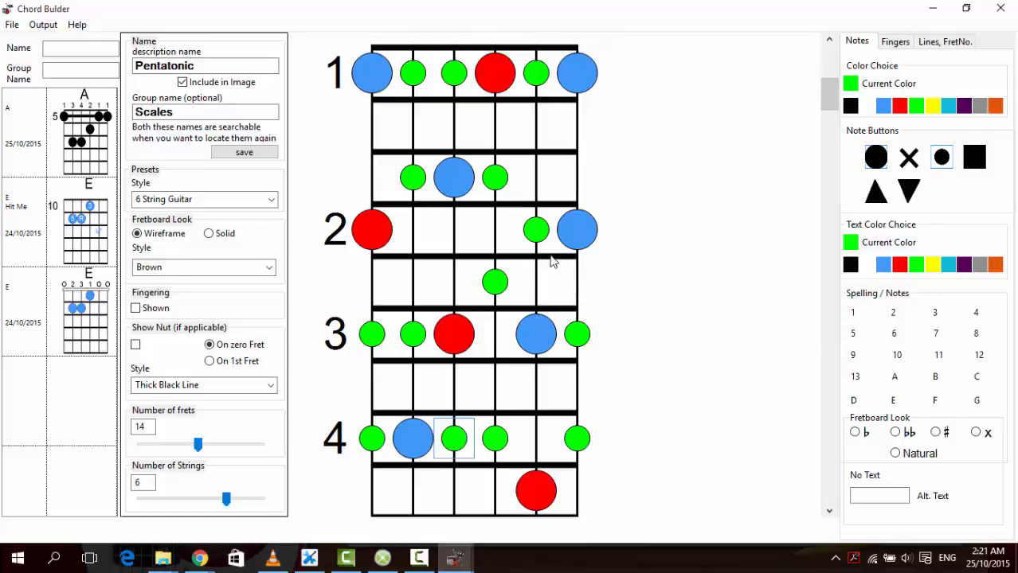
# Step: Replace the blue note on the rightmost string in row 2 with a large red circle
pyautogui.click(577, 232)
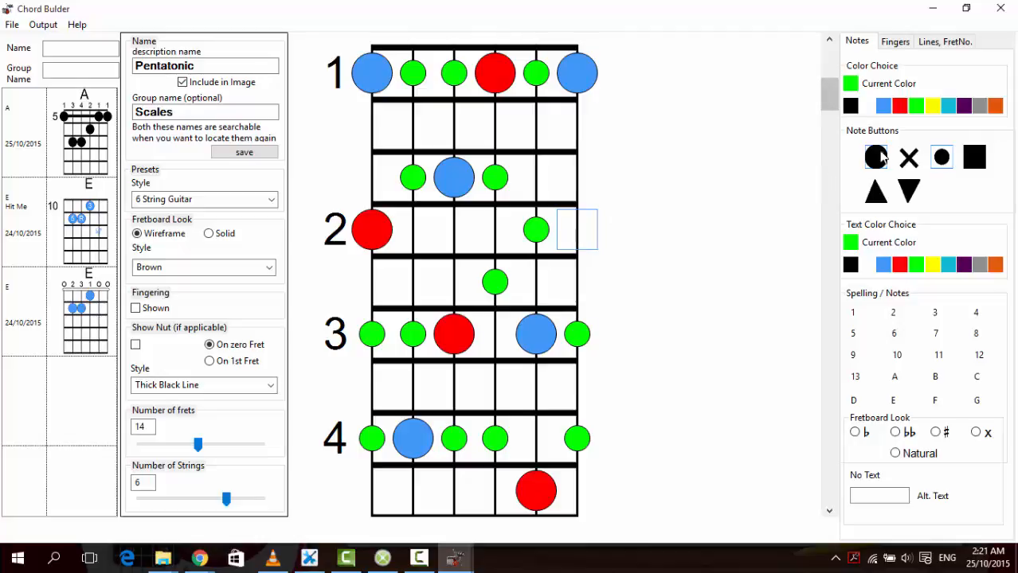
pyautogui.click(899, 105)
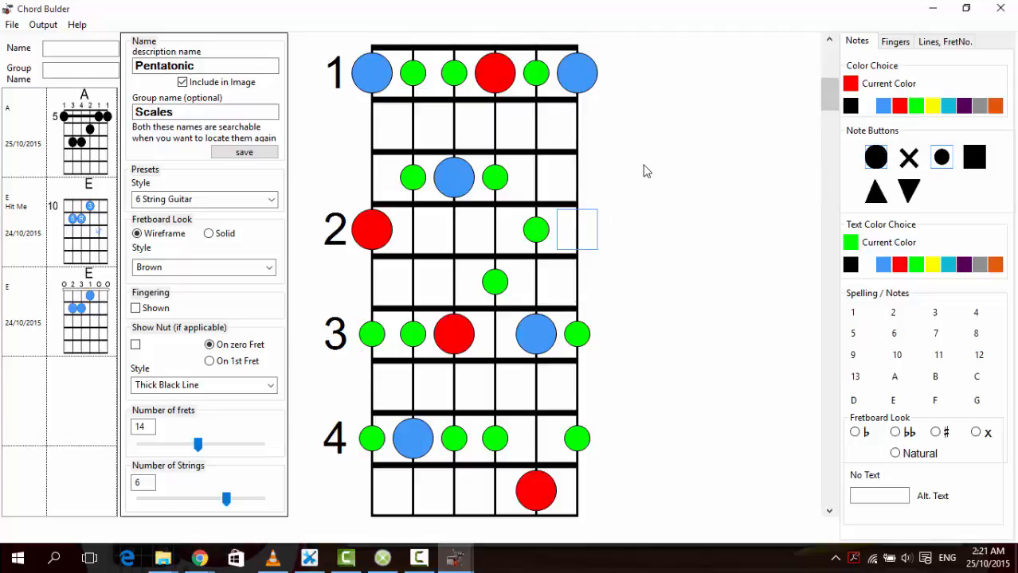
pyautogui.click(573, 238)
pyautogui.click(573, 238)
pyautogui.click(573, 238)
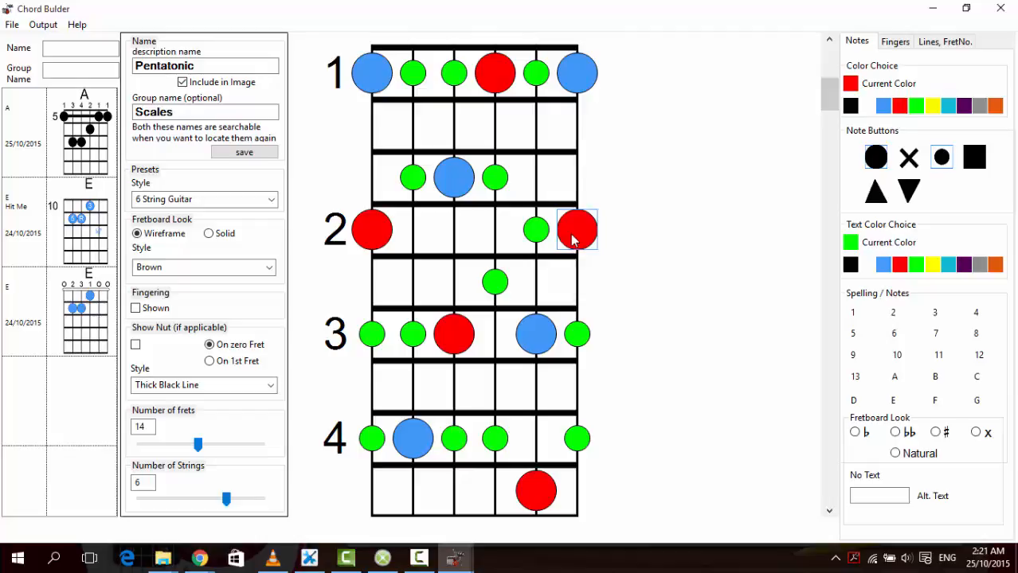
# Step: Replace the blue third-string note in the row just above row 5 with a small green dot
pyautogui.click(882, 109)
pyautogui.scroll(-1, 832, 311)
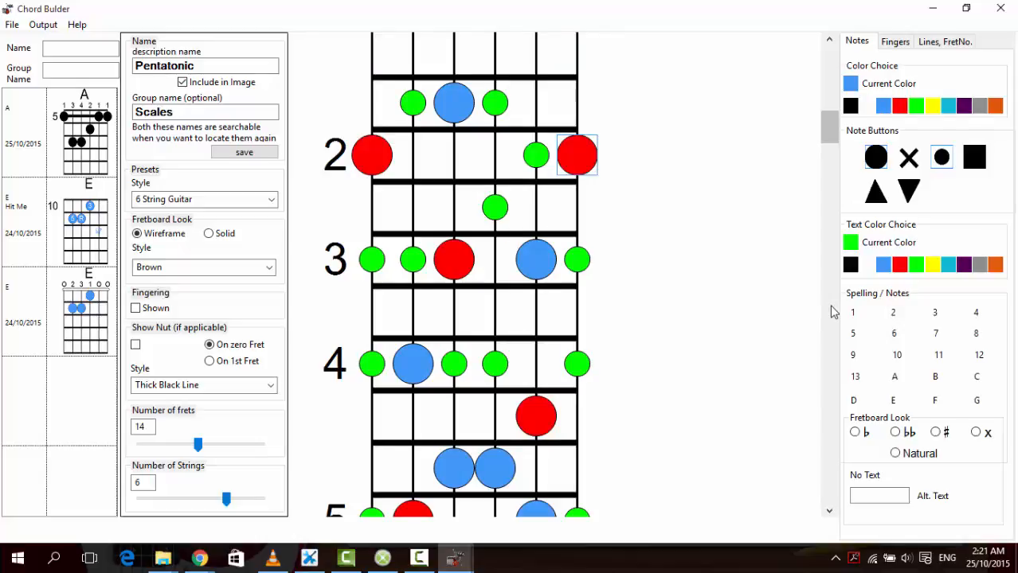
pyautogui.scroll(-1, 833, 311)
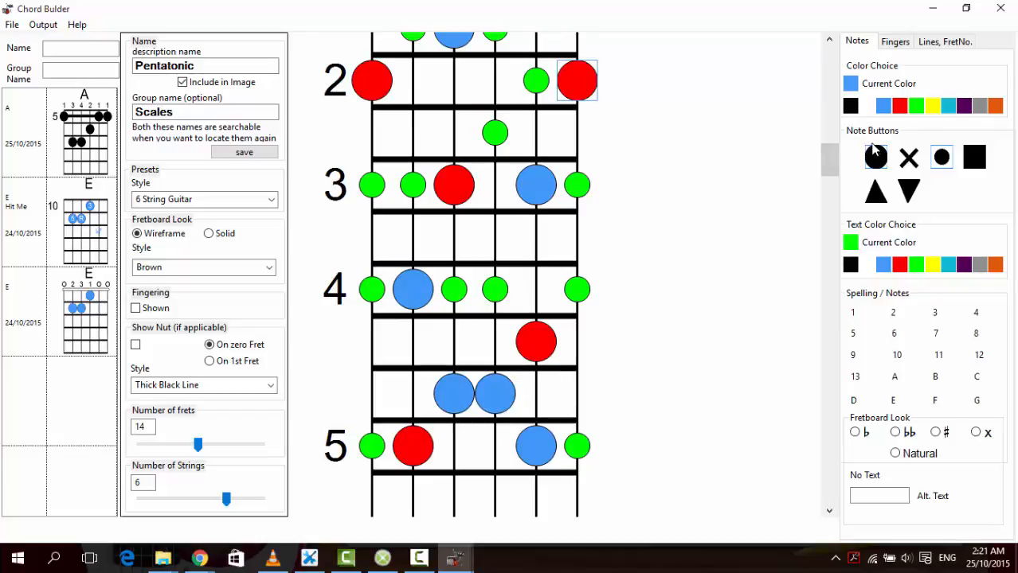
pyautogui.click(916, 106)
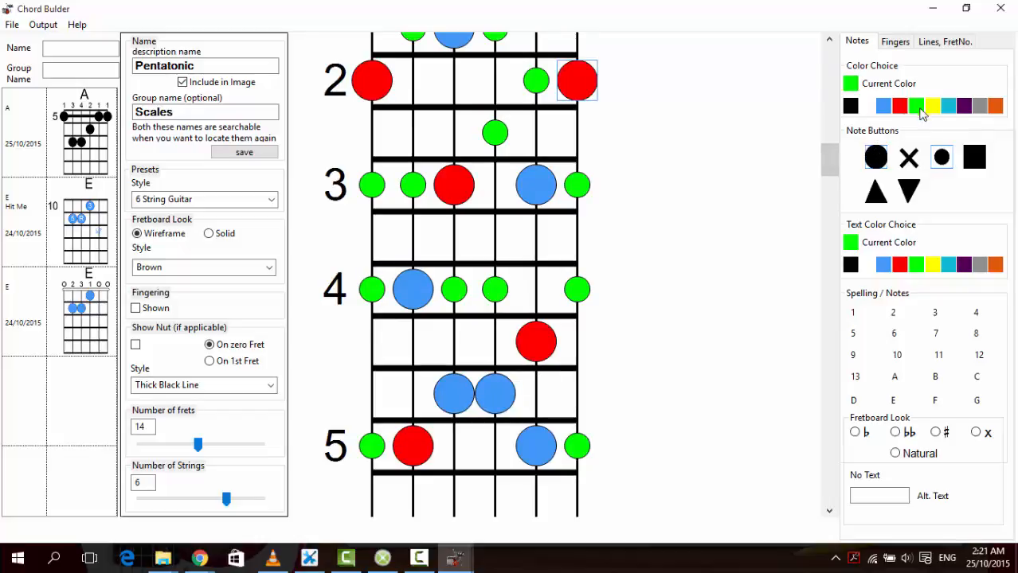
pyautogui.click(942, 157)
pyautogui.click(450, 398)
pyautogui.click(460, 396)
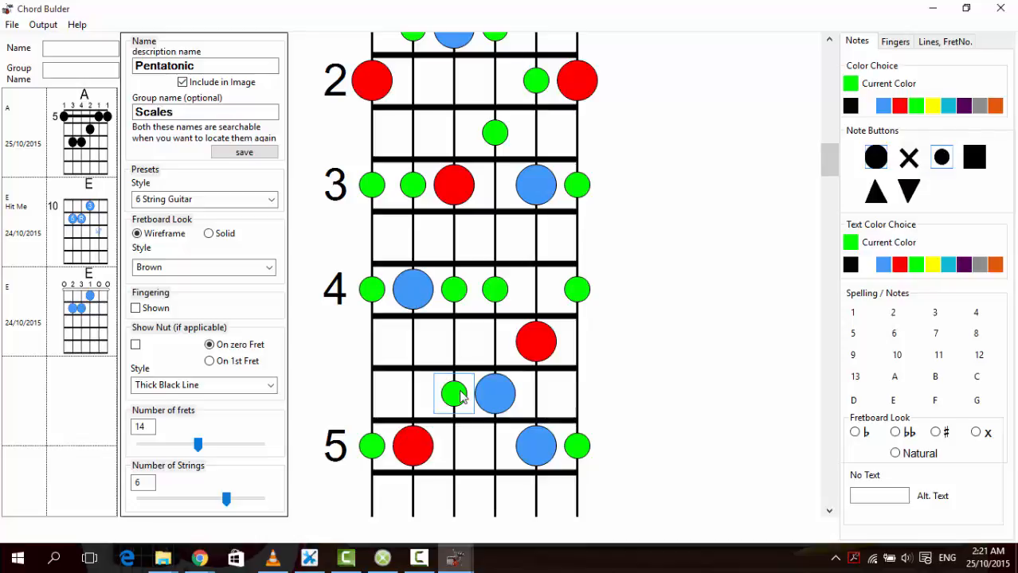
# Step: Replace the blue fifth-string note in row 5 with a small green dot
pyautogui.scroll(-1, 834, 304)
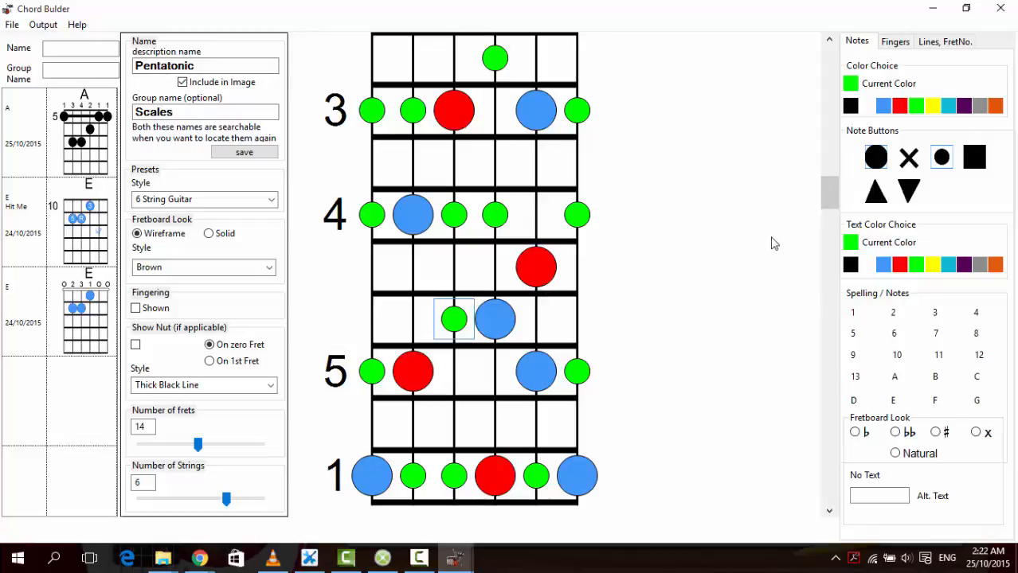
pyautogui.click(536, 369)
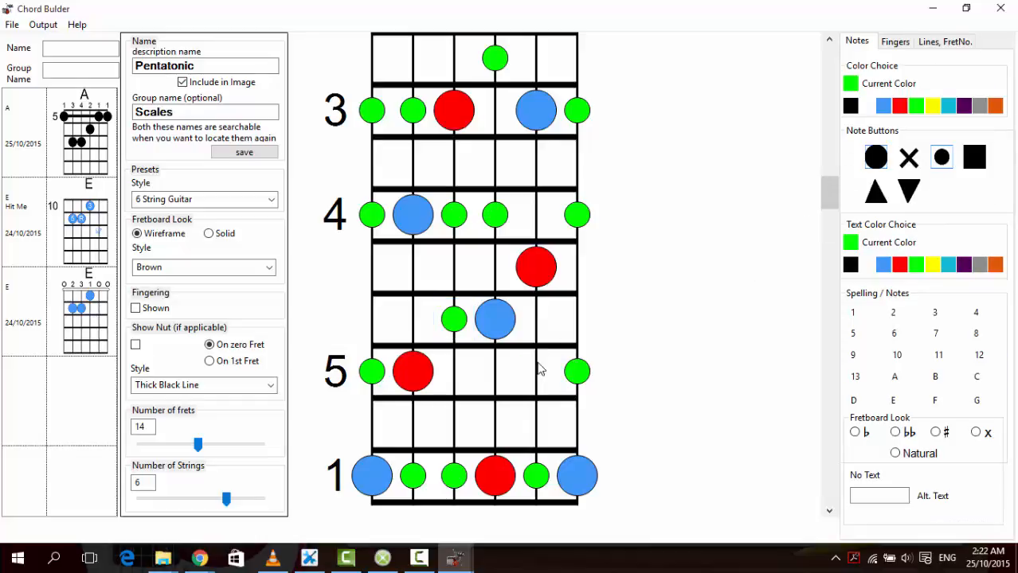
pyautogui.click(538, 370)
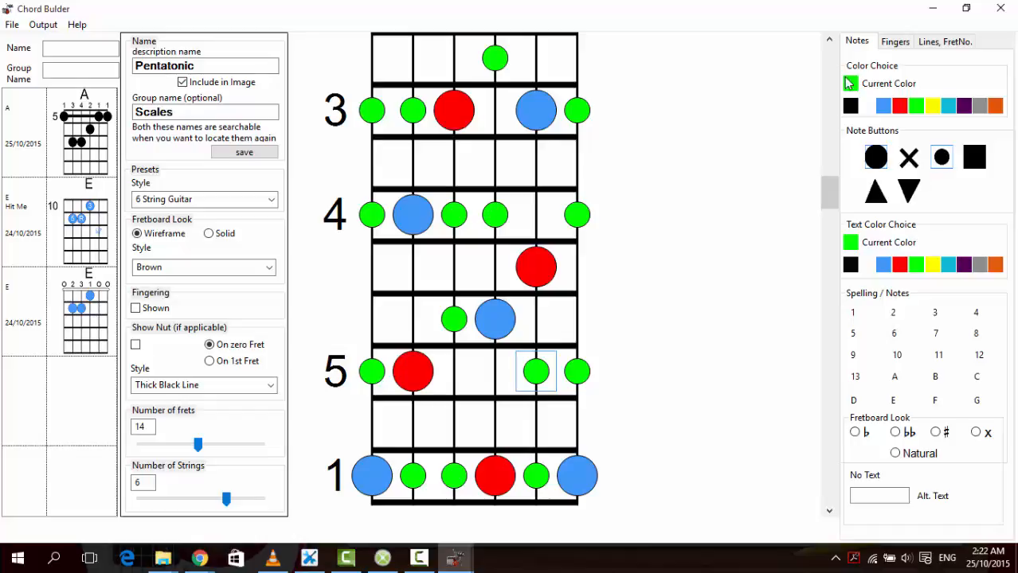
# Step: Look over the note markers along the whole neck, from the first row 1 to the last
pyautogui.scroll(2, 828, 68)
pyautogui.scroll(1, 829, 68)
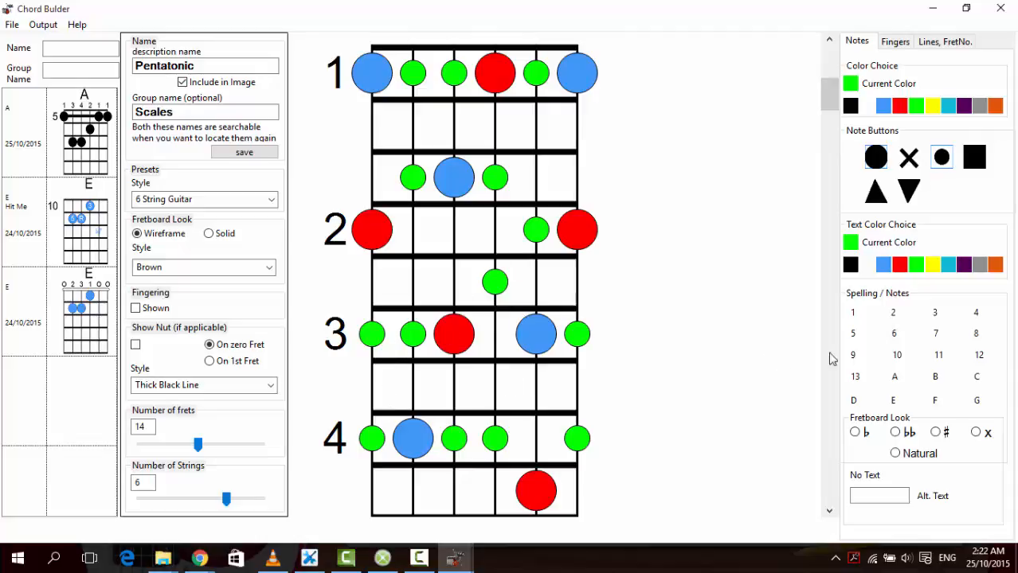
pyautogui.scroll(-1, 832, 384)
pyautogui.scroll(-1, 832, 384)
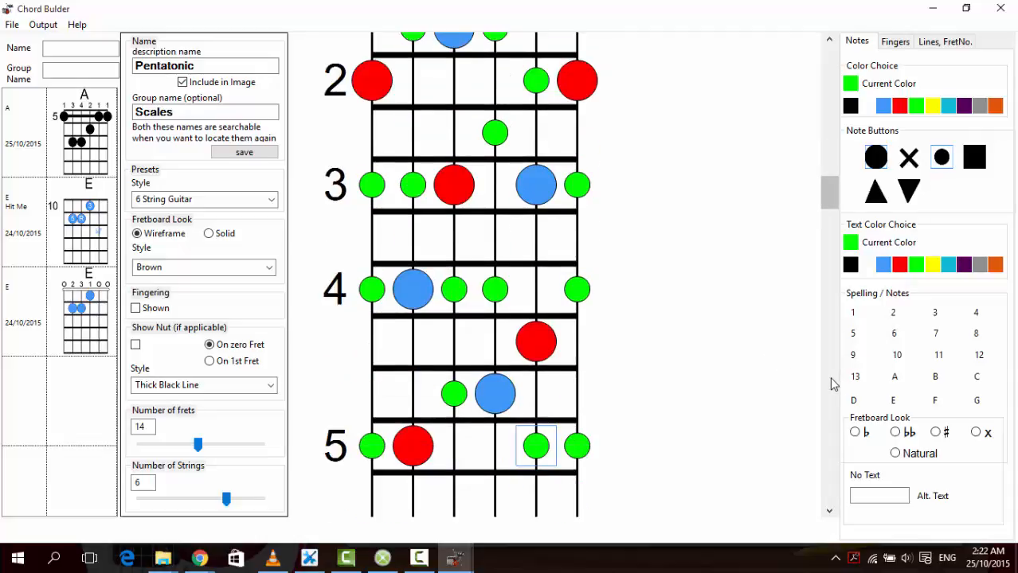
pyautogui.scroll(-1, 832, 384)
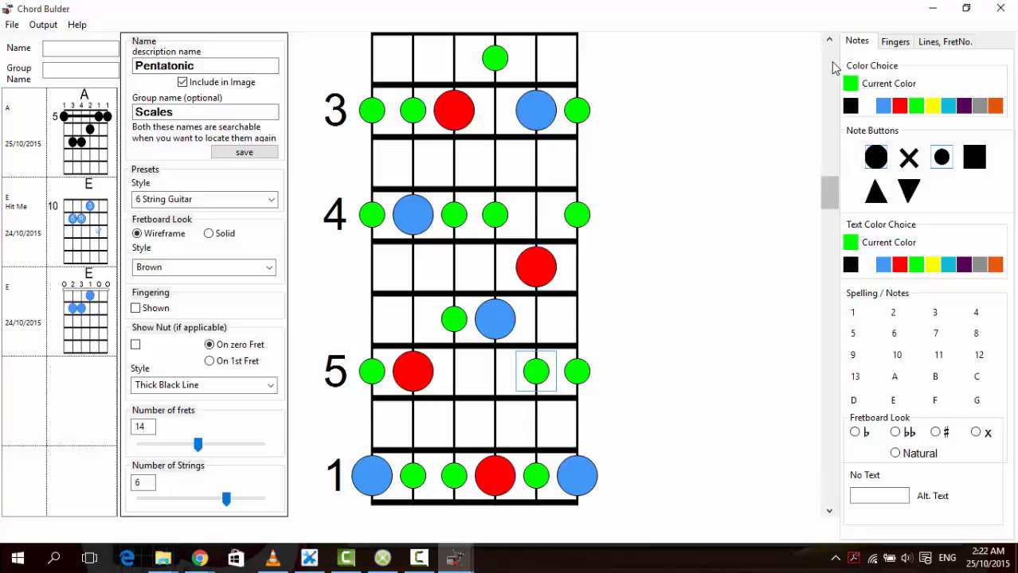
pyautogui.scroll(3, 834, 68)
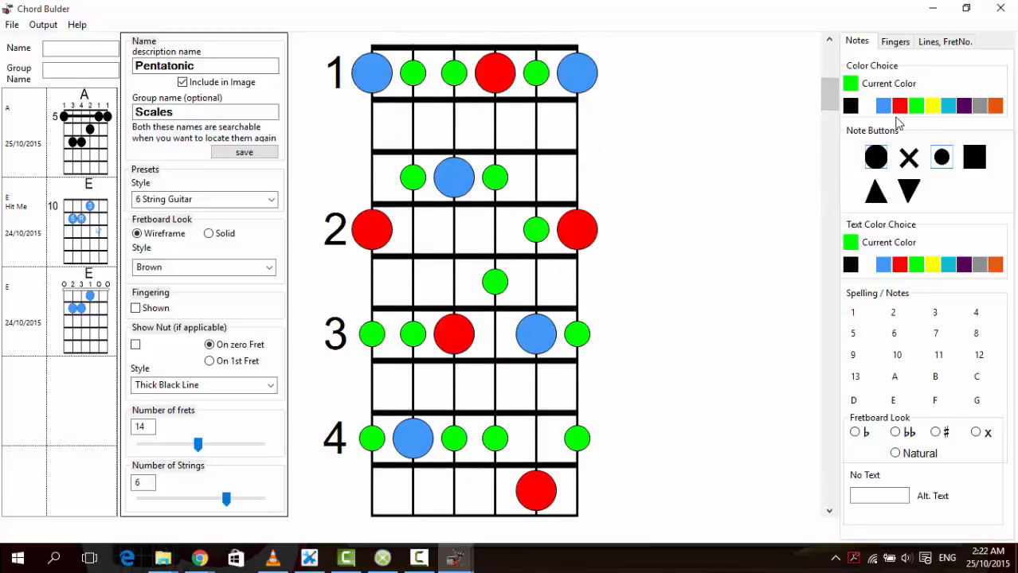
pyautogui.rightClick(387, 77)
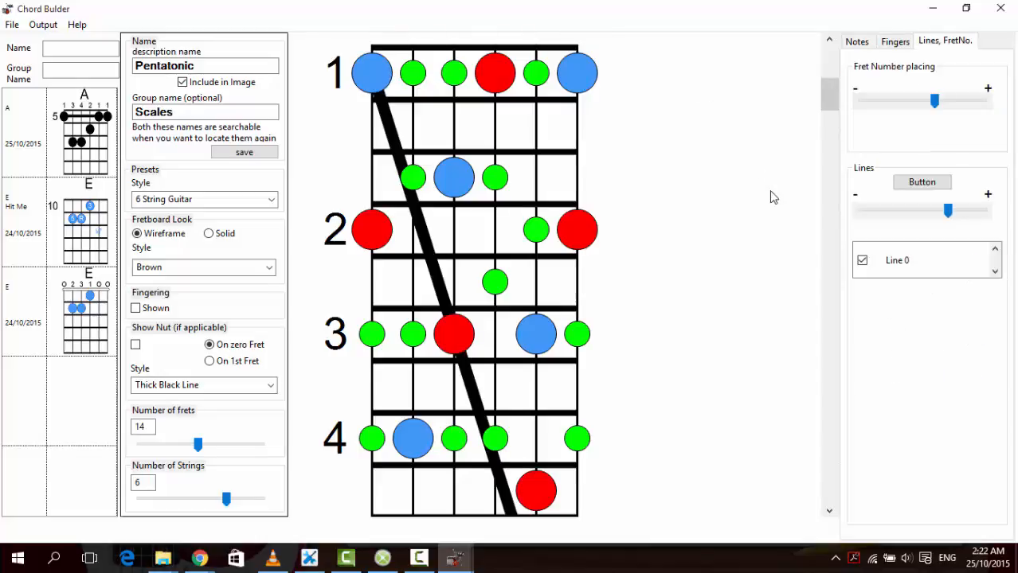
pyautogui.click(862, 261)
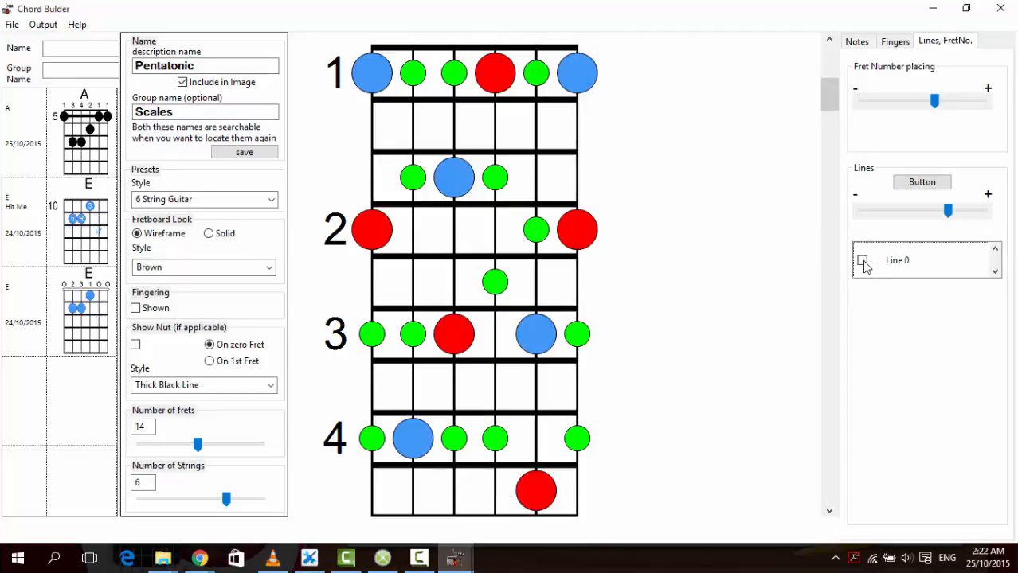
pyautogui.rightClick(376, 78)
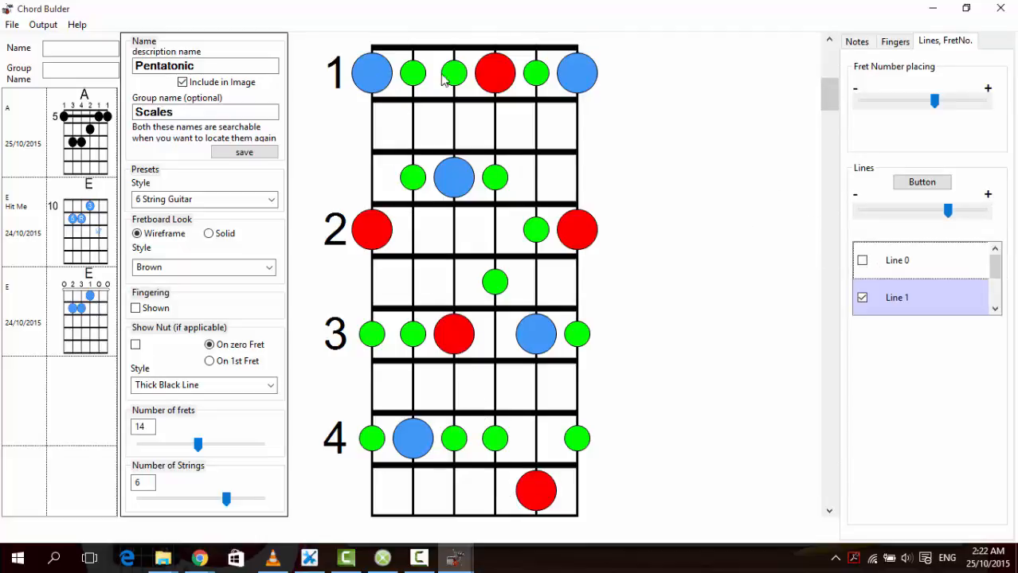
pyautogui.rightClick(568, 76)
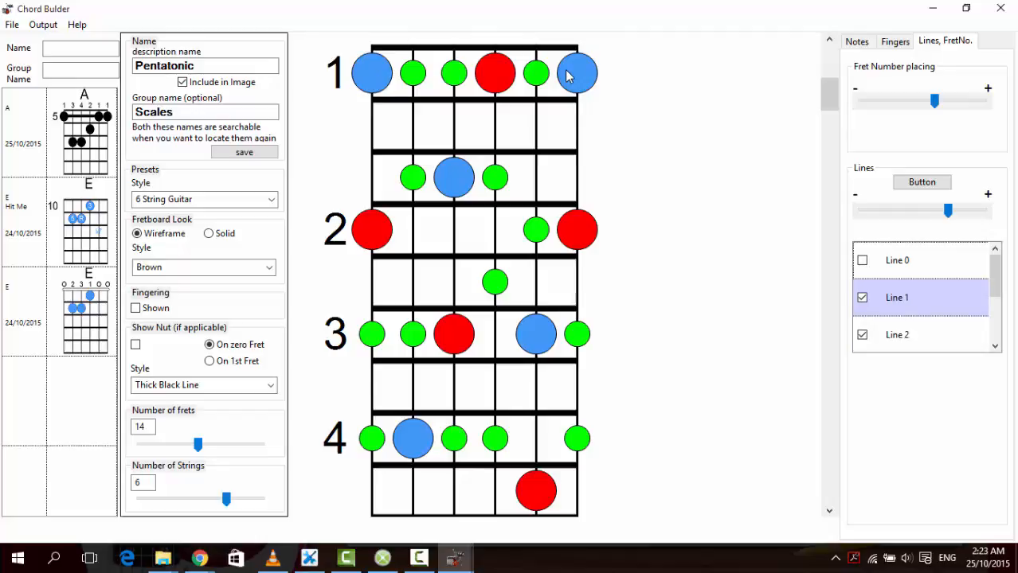
pyautogui.click(828, 319)
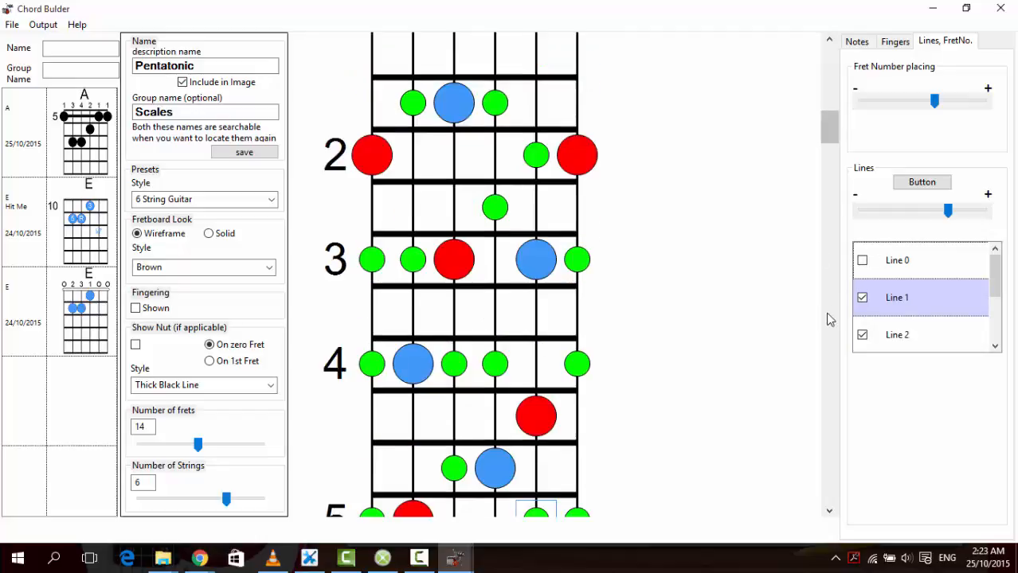
pyautogui.click(828, 319)
pyautogui.click(828, 319)
pyautogui.click(828, 319)
pyautogui.click(828, 318)
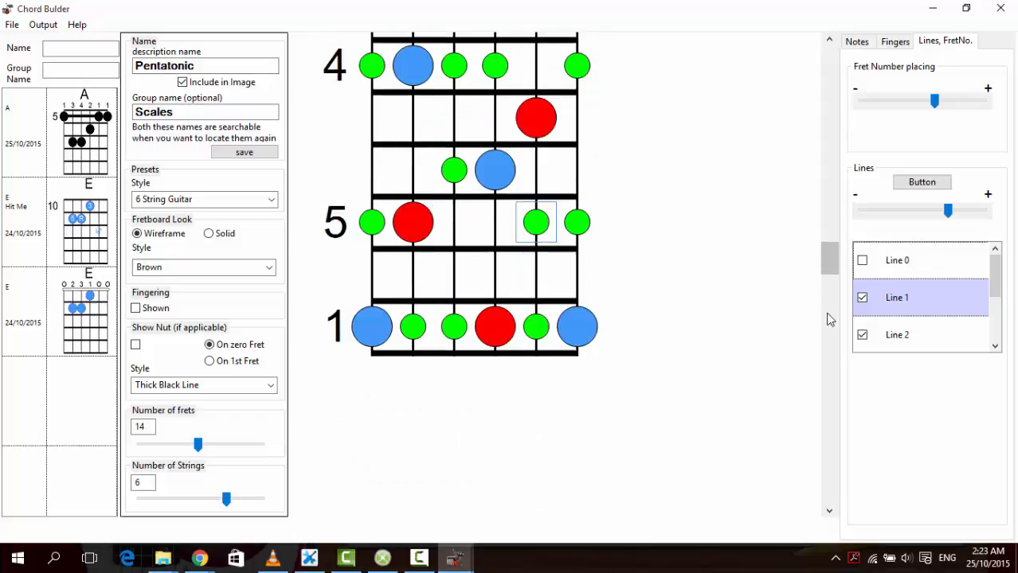
pyautogui.click(832, 101)
pyautogui.click(833, 100)
pyautogui.click(833, 100)
pyautogui.click(833, 100)
pyautogui.click(833, 101)
pyautogui.moveTo(832, 82); pyautogui.dragTo(828, 34)
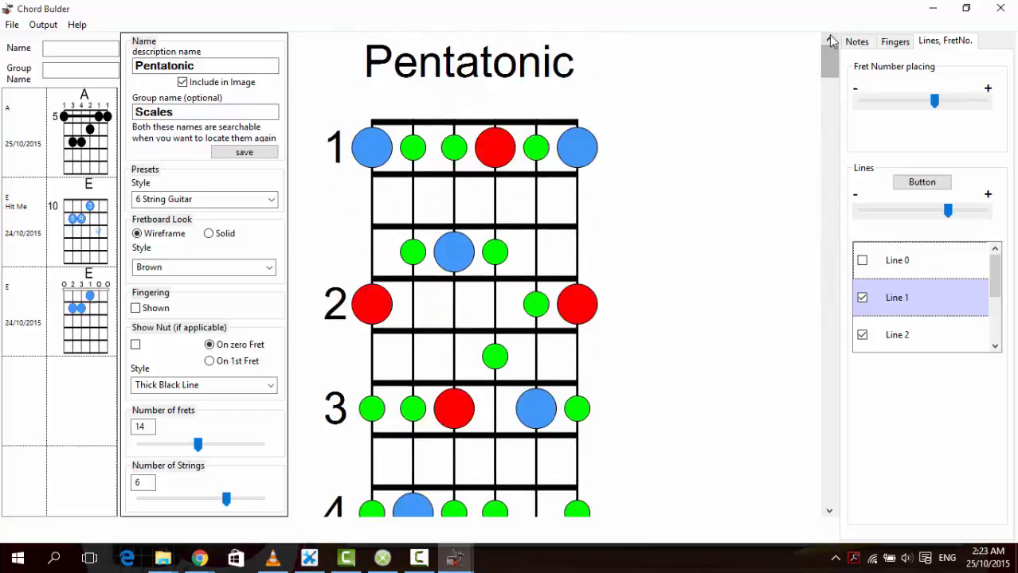
pyautogui.click(862, 297)
pyautogui.click(861, 334)
# Step: Draw connecting lines across all row 1 notes and along position 2's pattern, from the leftmost red note through the raised notes to the rightmost red note
pyautogui.moveTo(366, 152); pyautogui.dragTo(561, 153)
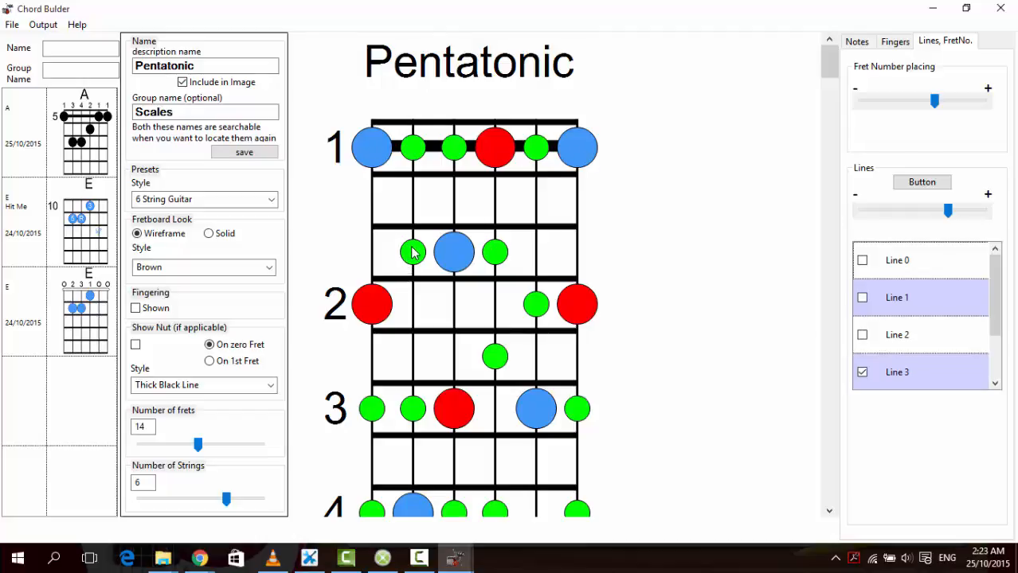
pyautogui.moveTo(412, 252); pyautogui.dragTo(494, 252)
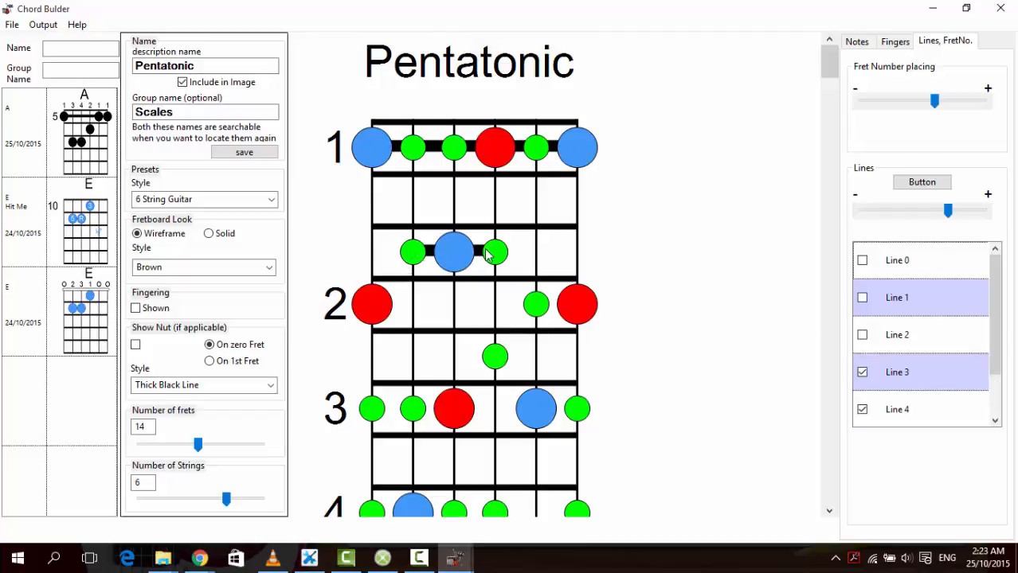
pyautogui.moveTo(406, 262); pyautogui.dragTo(379, 299)
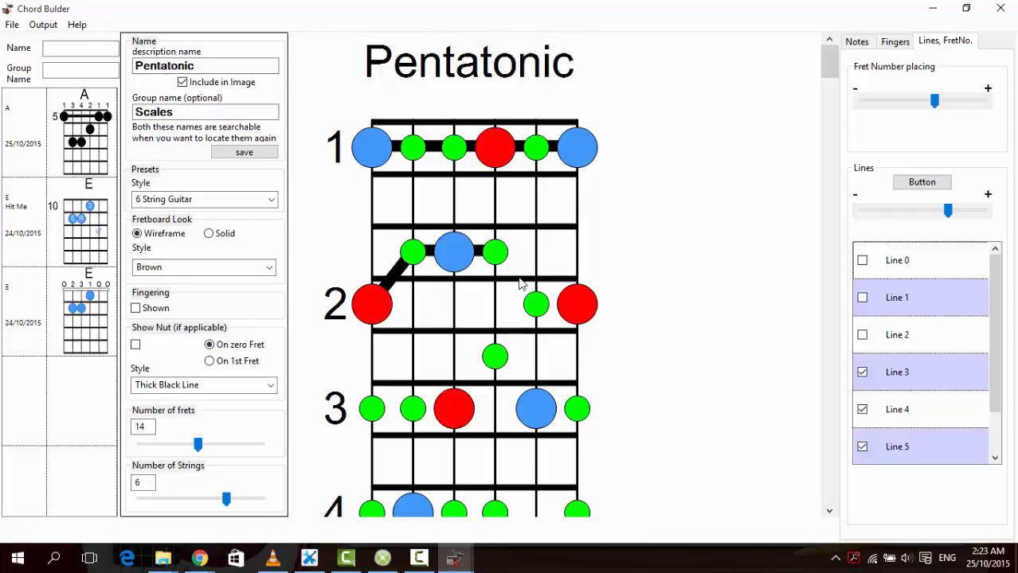
pyautogui.moveTo(538, 309); pyautogui.dragTo(568, 311)
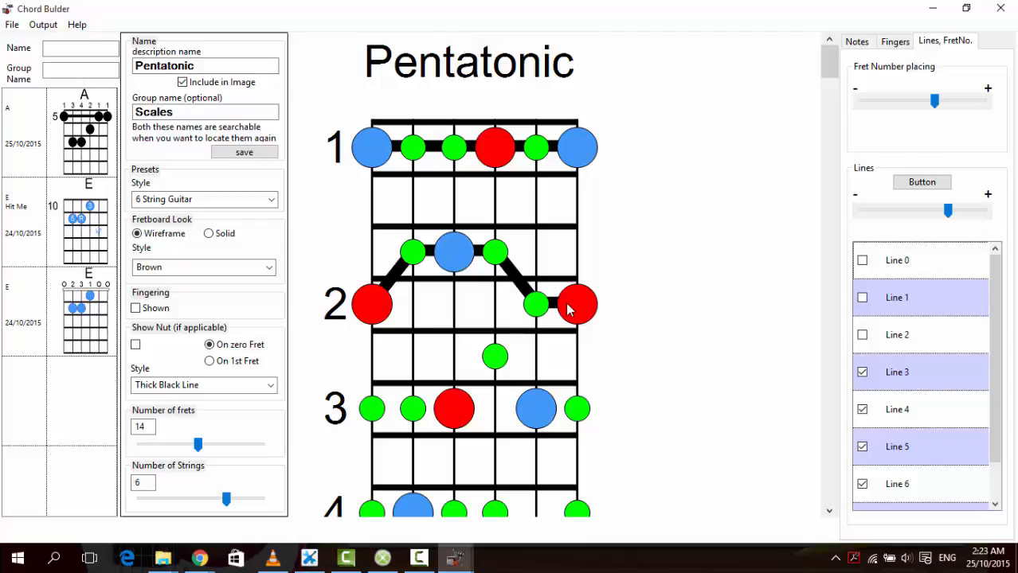
# Step: Draw connecting lines through position 3's notes with its raised green dot, and through position 4's notes with its lower red note
pyautogui.click(834, 293)
pyautogui.scroll(-3, 834, 297)
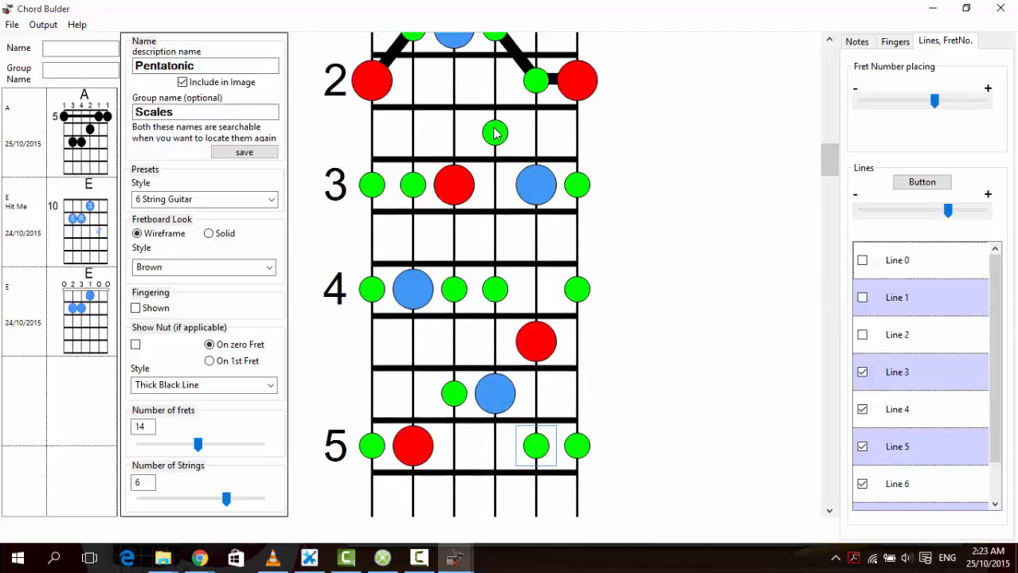
pyautogui.moveTo(495, 132); pyautogui.dragTo(571, 189)
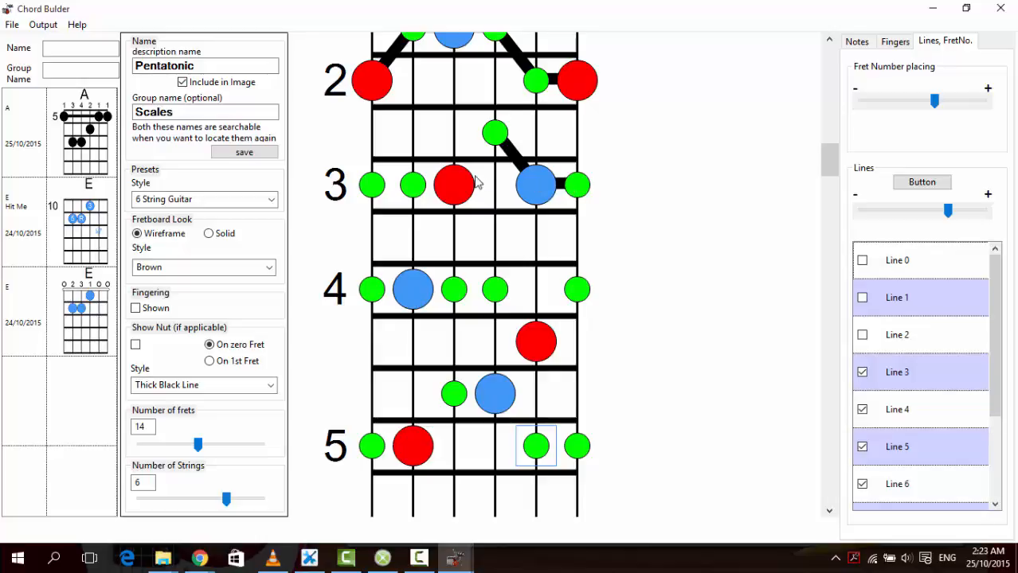
pyautogui.moveTo(490, 137); pyautogui.dragTo(457, 188)
pyautogui.moveTo(395, 186); pyautogui.dragTo(373, 186)
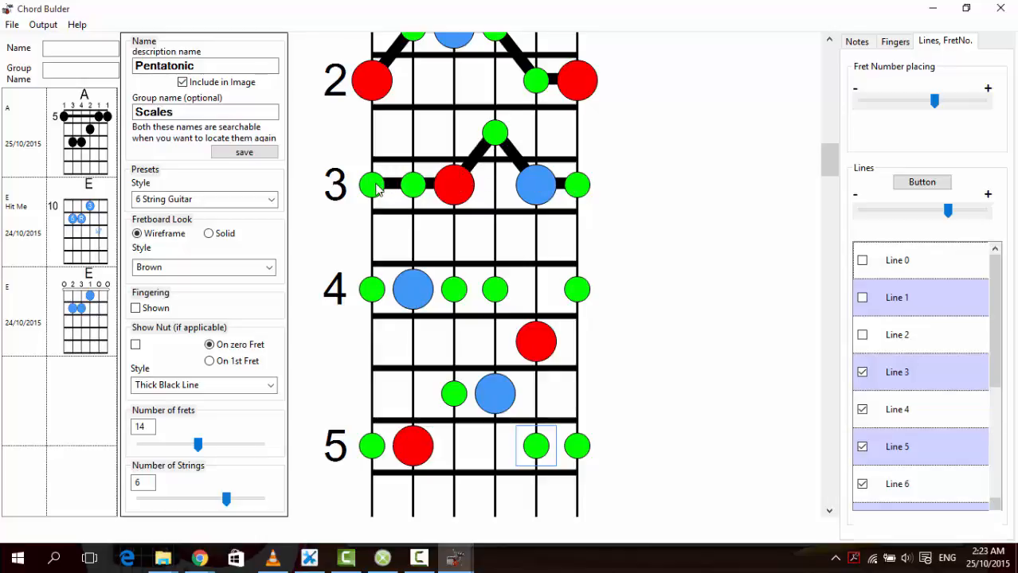
pyautogui.moveTo(373, 289); pyautogui.dragTo(575, 288)
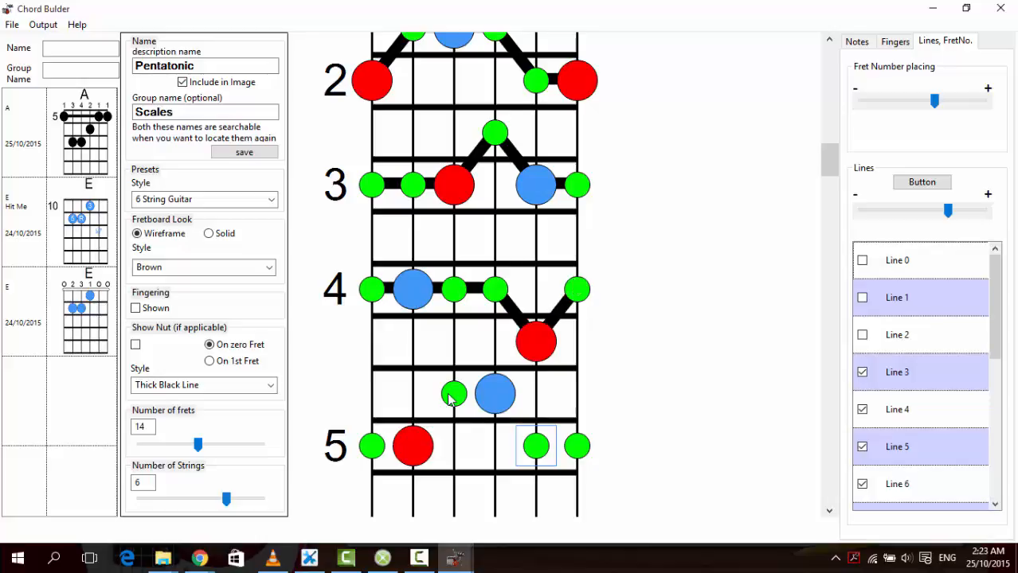
# Step: Draw connecting lines through position 5's notes, passing through the green and blue notes in the row above
pyautogui.moveTo(450, 398); pyautogui.dragTo(487, 396)
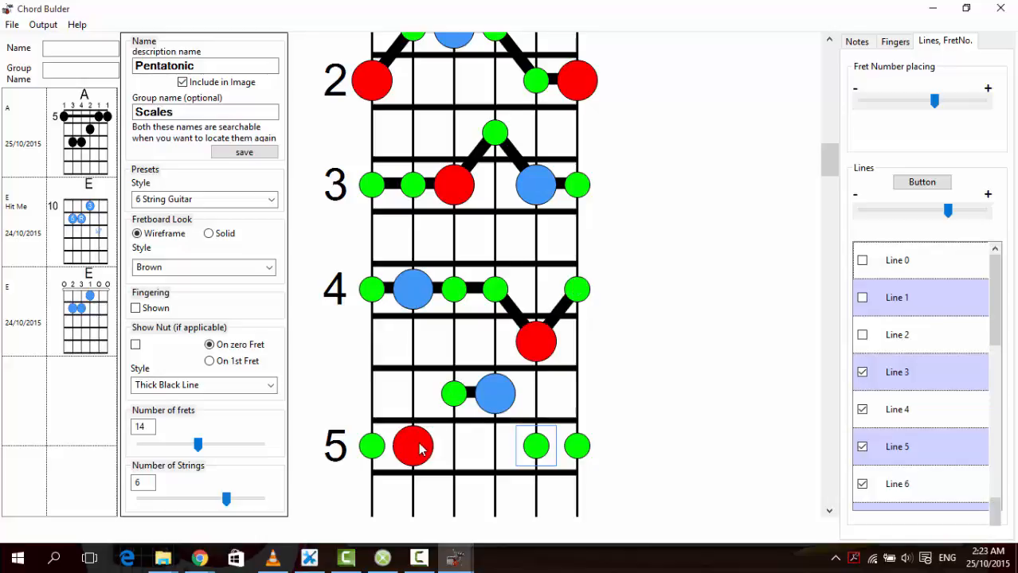
pyautogui.moveTo(421, 449); pyautogui.dragTo(451, 398)
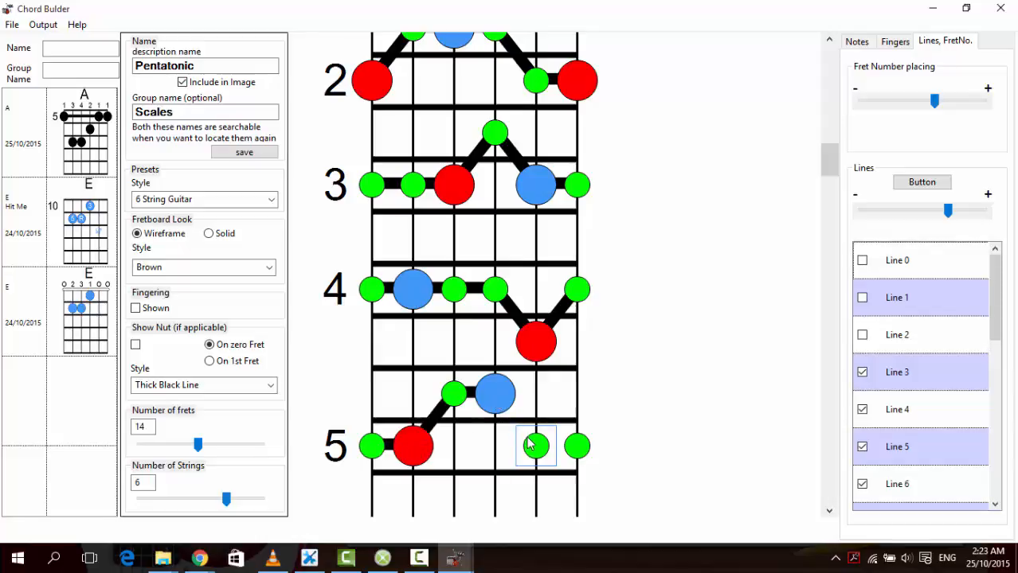
pyautogui.moveTo(528, 444); pyautogui.dragTo(532, 447)
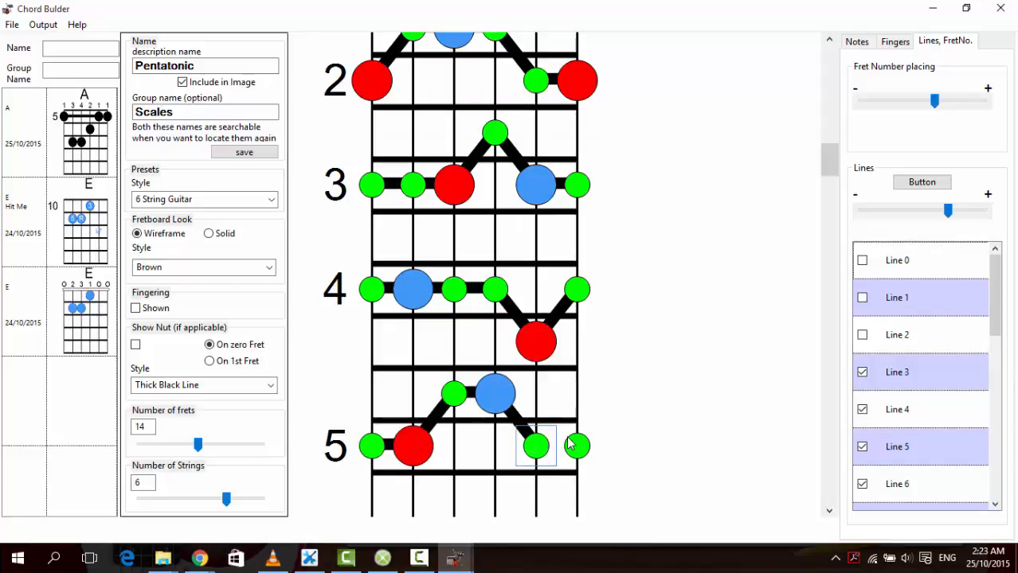
# Step: Draw a connecting line across all notes of the final row 1, from the first to the sixth string
pyautogui.rightClick(835, 403)
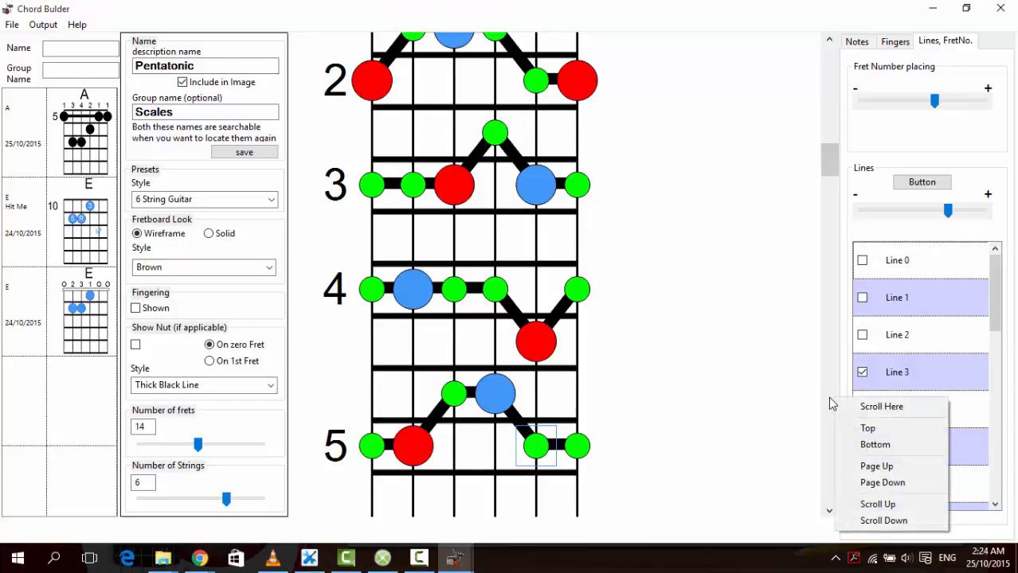
pyautogui.rightClick(827, 381)
pyautogui.click(826, 369)
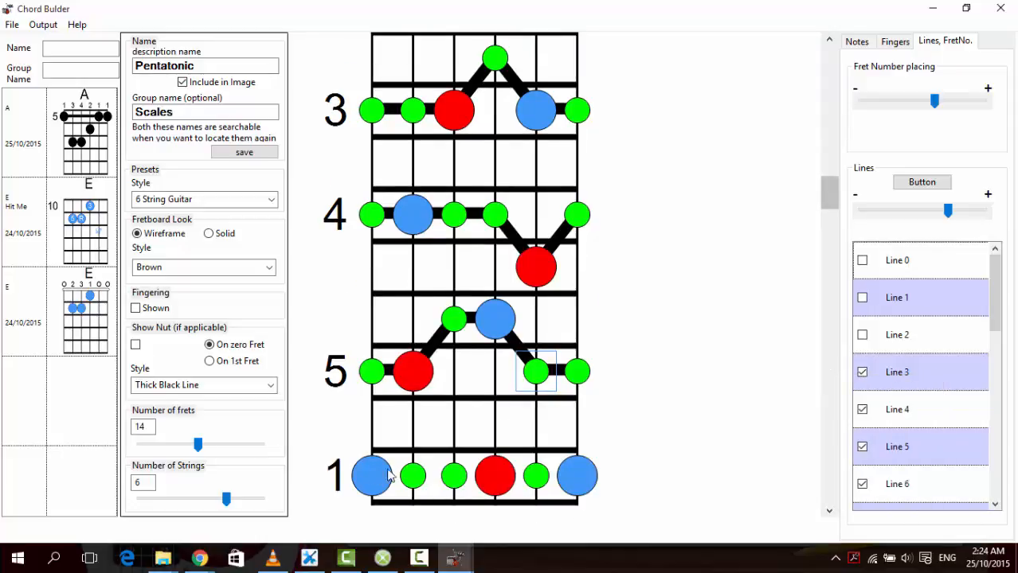
pyautogui.click(576, 476)
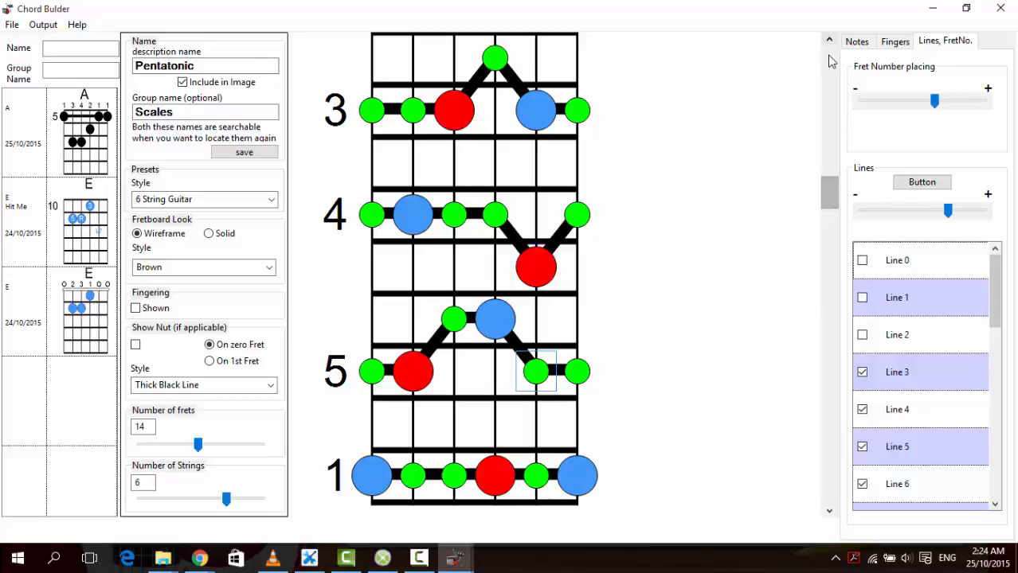
# Step: Set the diagram's output size to 25%
pyautogui.scroll(2, 828, 60)
pyautogui.scroll(3, 828, 60)
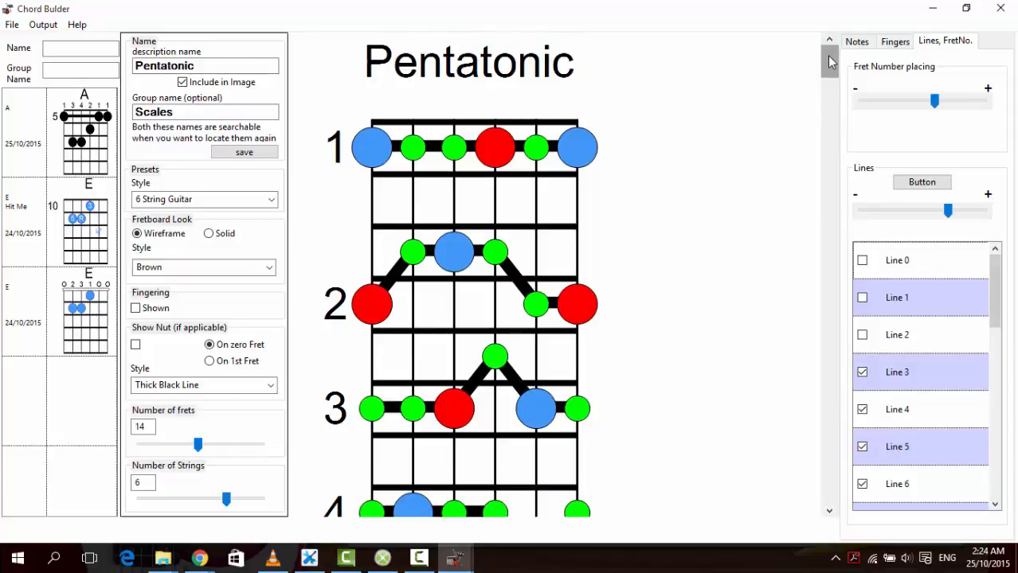
pyautogui.click(39, 27)
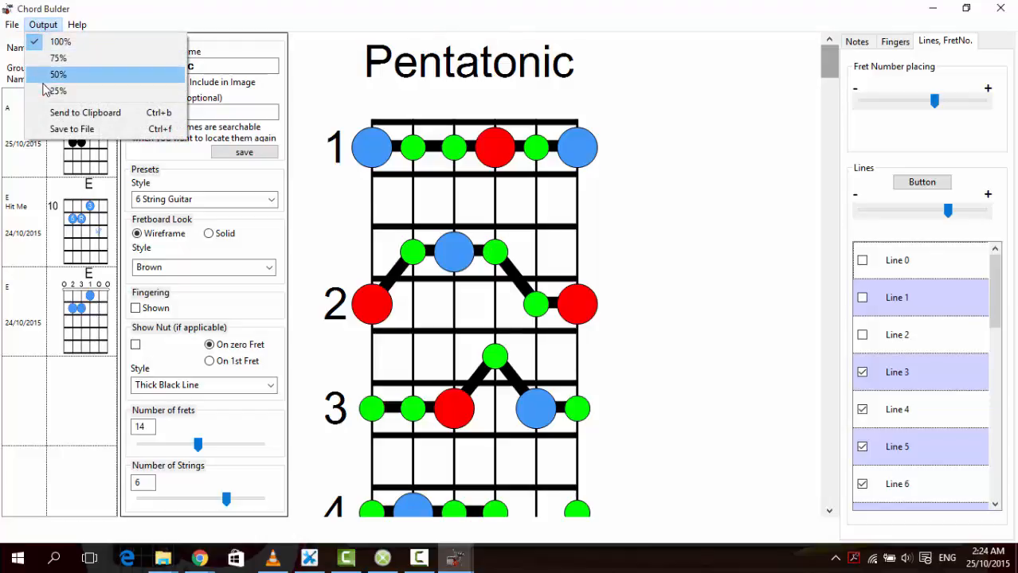
pyautogui.click(44, 93)
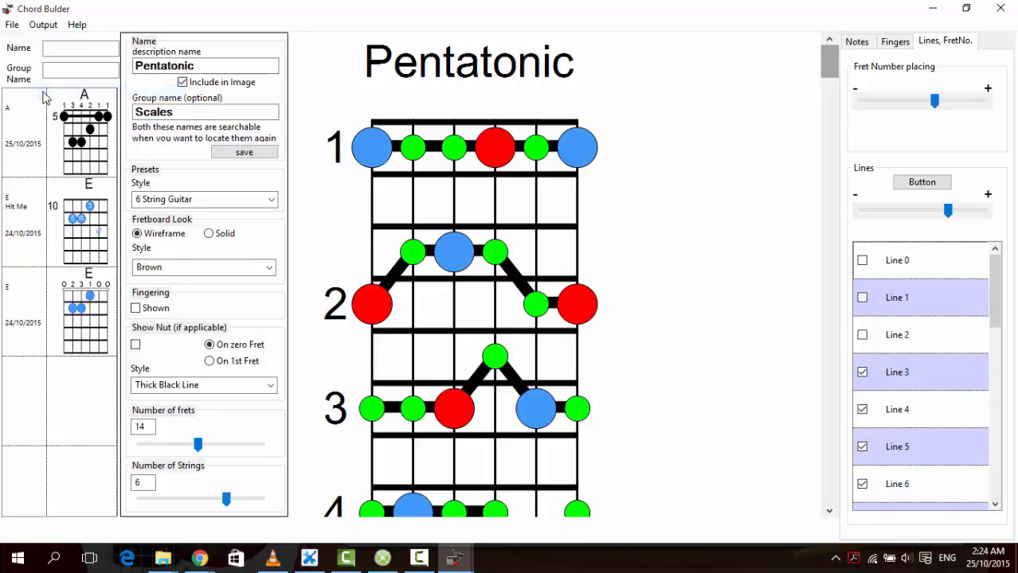
# Step: Send the diagram to the clipboard and preview it by pasting it into a blank Paint picture, discarded without saving
pyautogui.click(43, 24)
pyautogui.click(76, 112)
pyautogui.press('super')
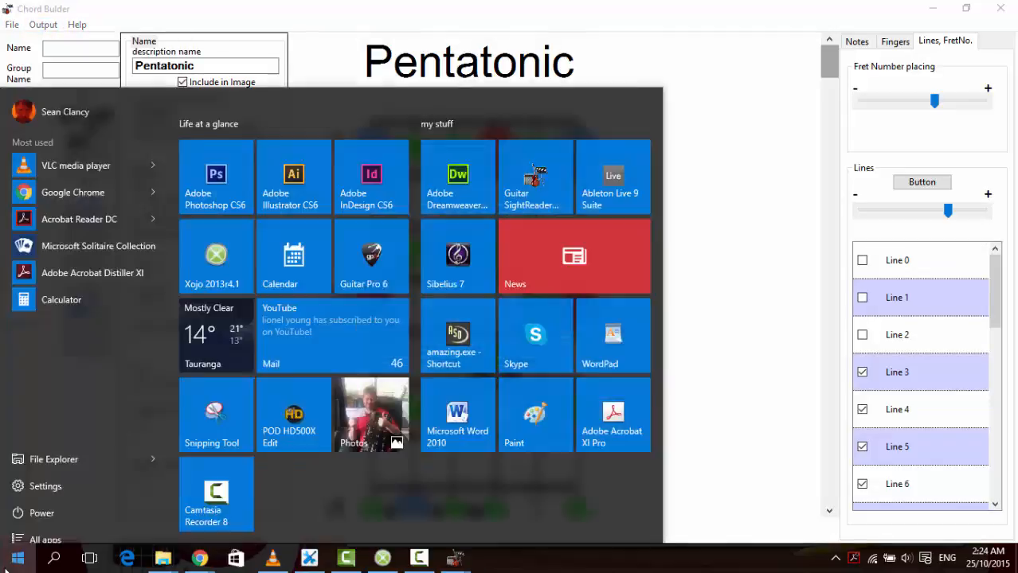
pyautogui.click(557, 380)
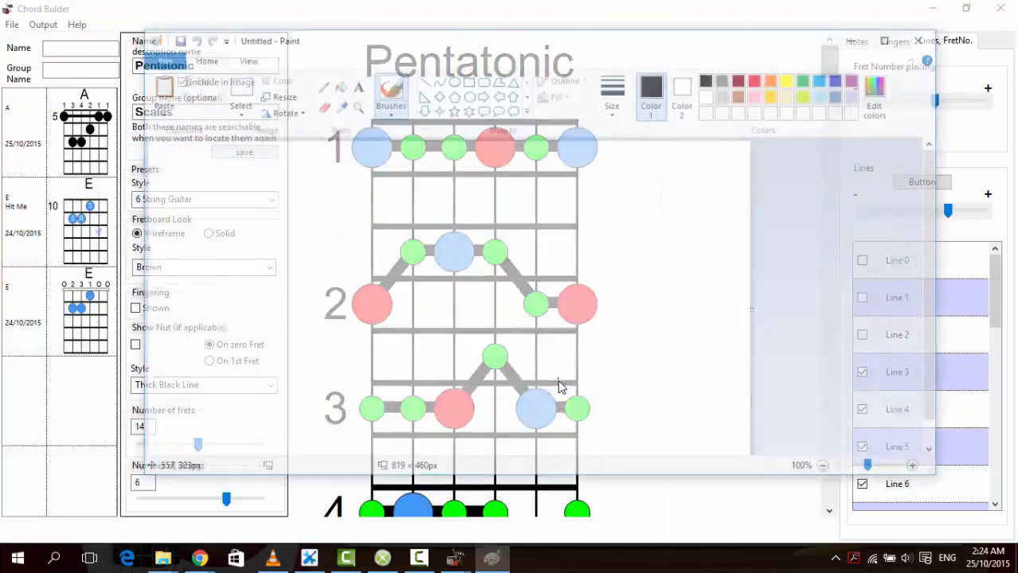
pyautogui.hotkey('ctrl', 'v')
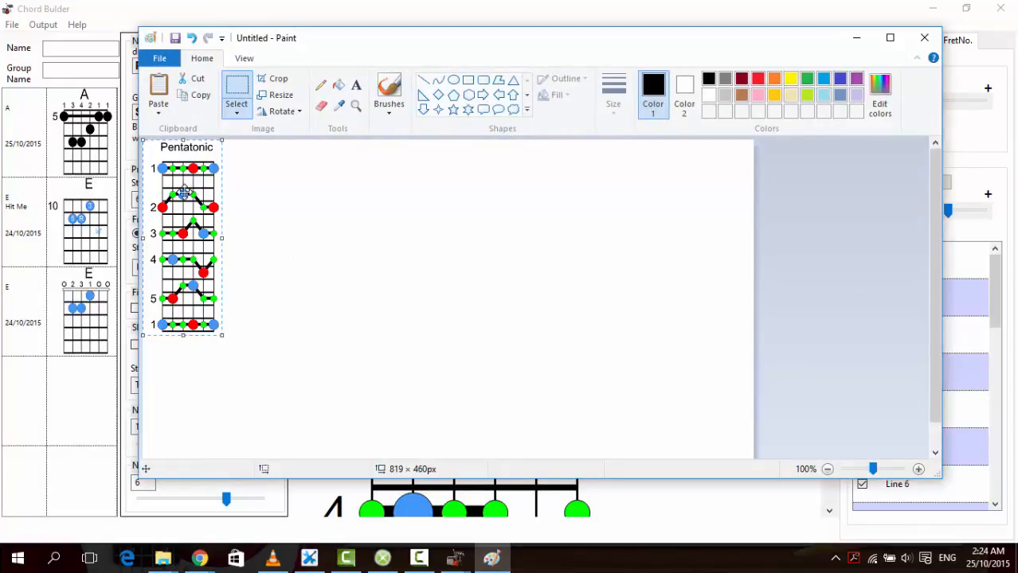
pyautogui.hotkey('alt', 'F4')
pyautogui.click(567, 263)
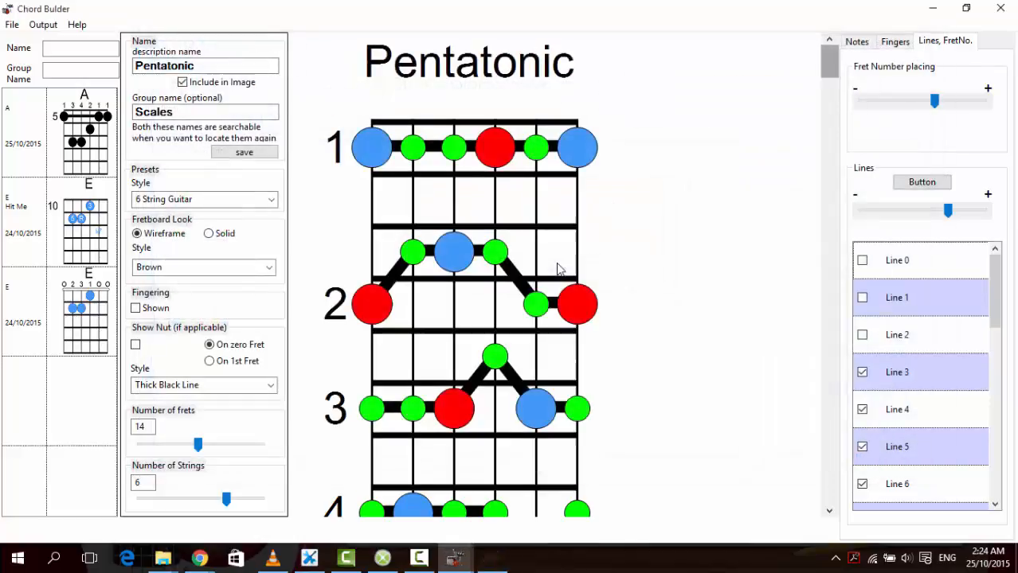
# Step: Set the diagram's output size to 50% and send the diagram to the clipboard
pyautogui.click(43, 25)
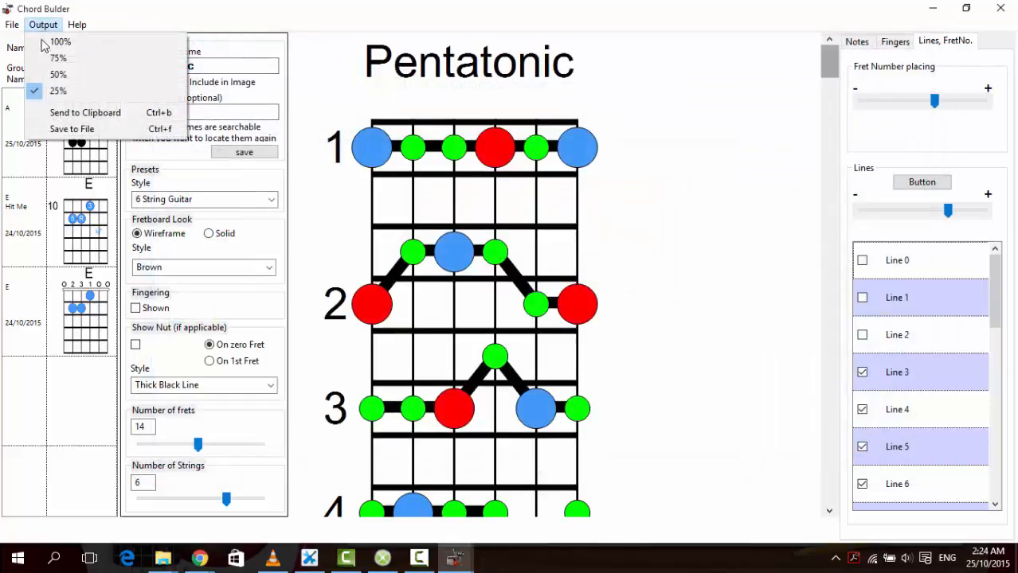
pyautogui.click(48, 74)
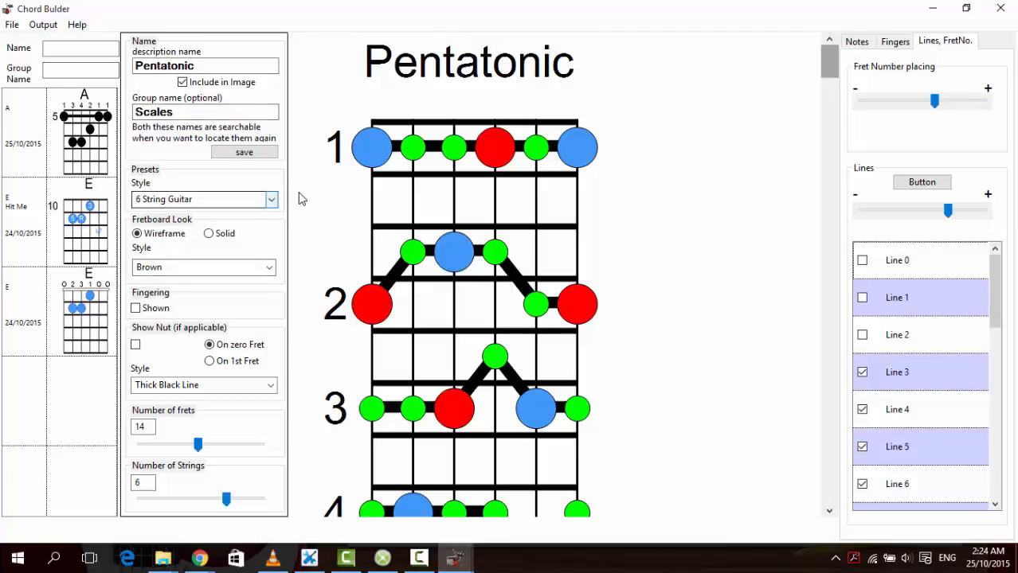
pyautogui.click(43, 25)
pyautogui.click(65, 113)
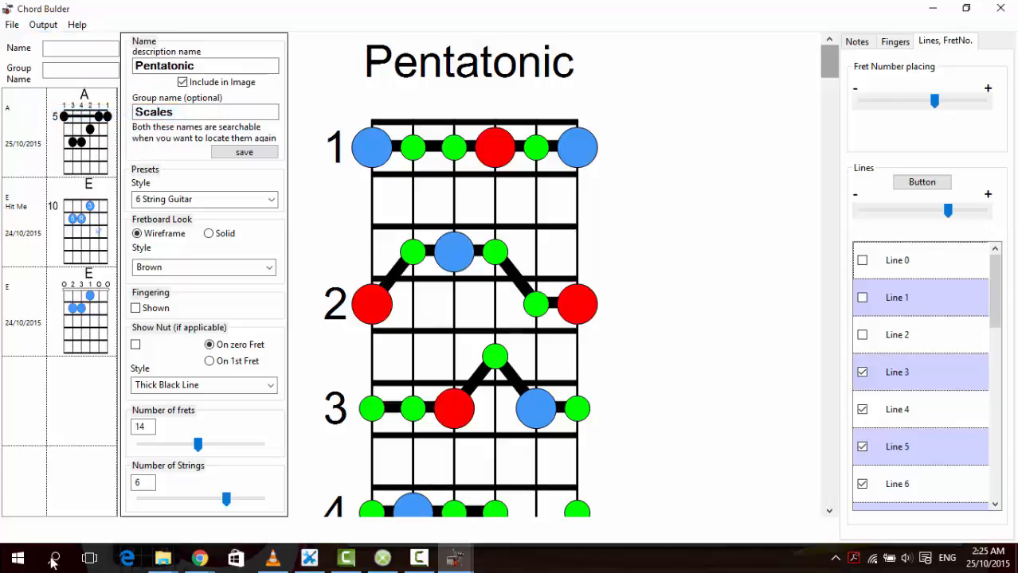
# Step: Paste the 50% diagram into a new Paint picture to check its size, and close Paint without saving
pyautogui.click(17, 559)
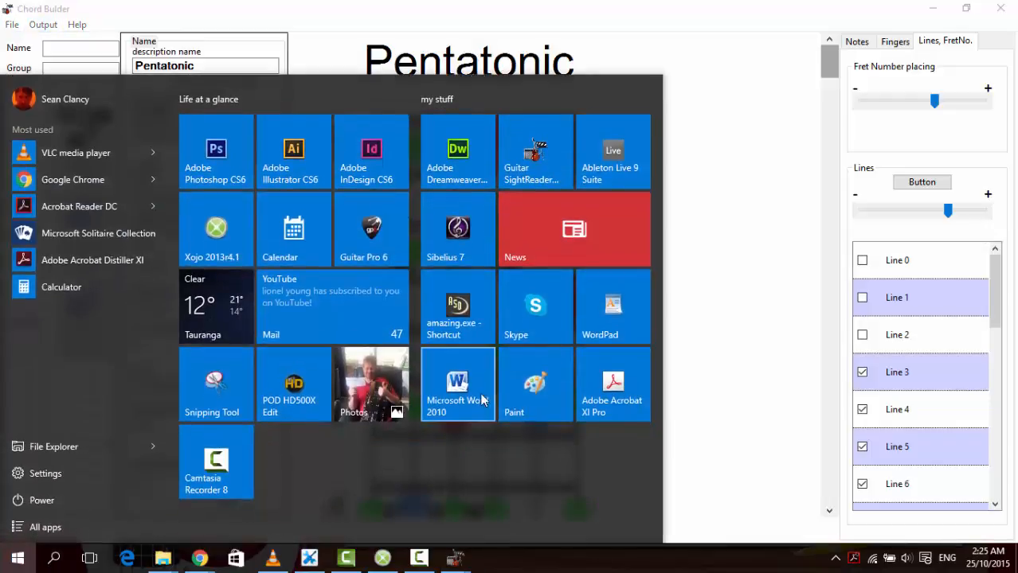
pyautogui.click(528, 385)
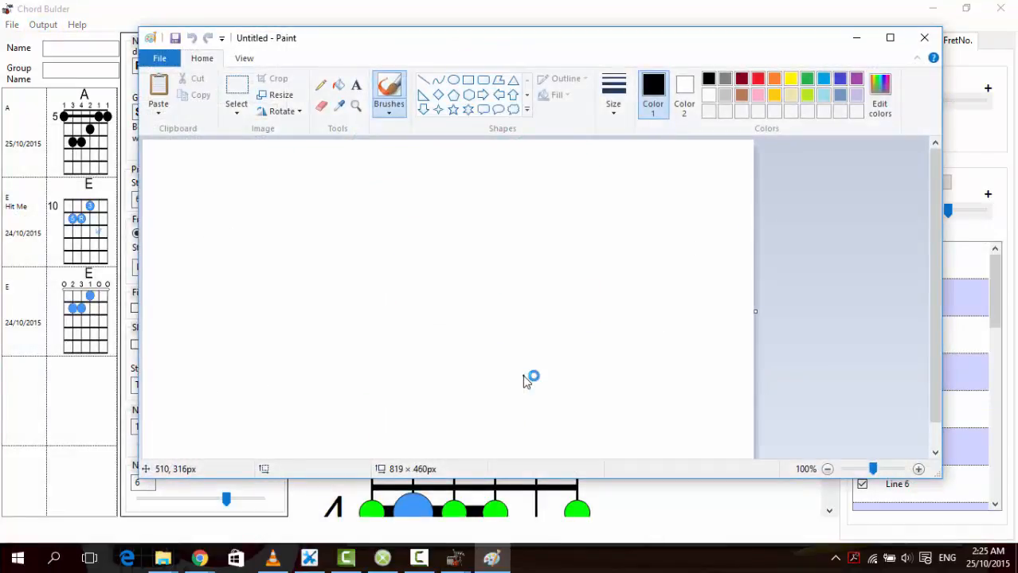
pyautogui.hotkey('ctrl', 'v')
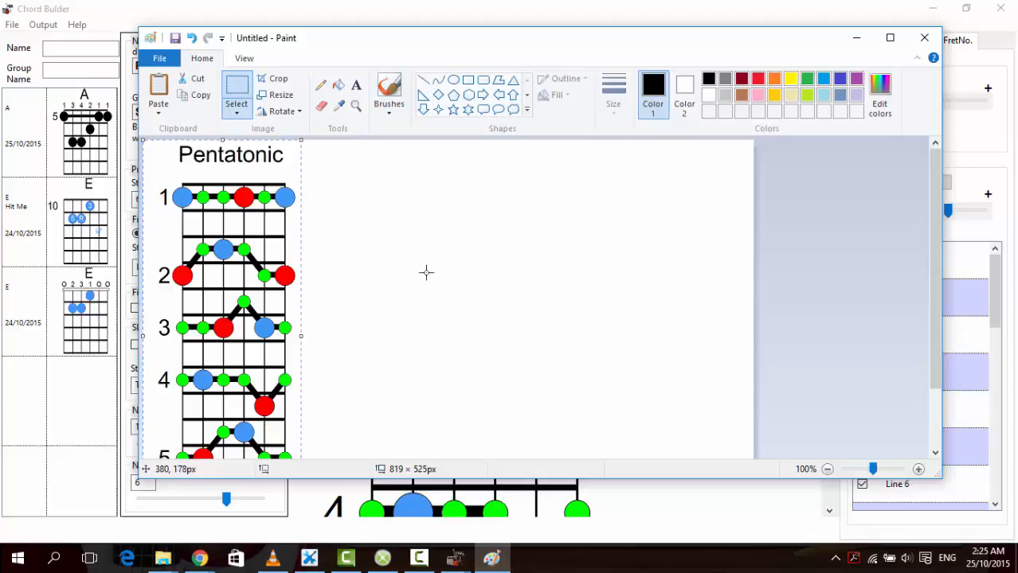
pyautogui.scroll(-2, 426, 273)
pyautogui.scroll(2, 426, 273)
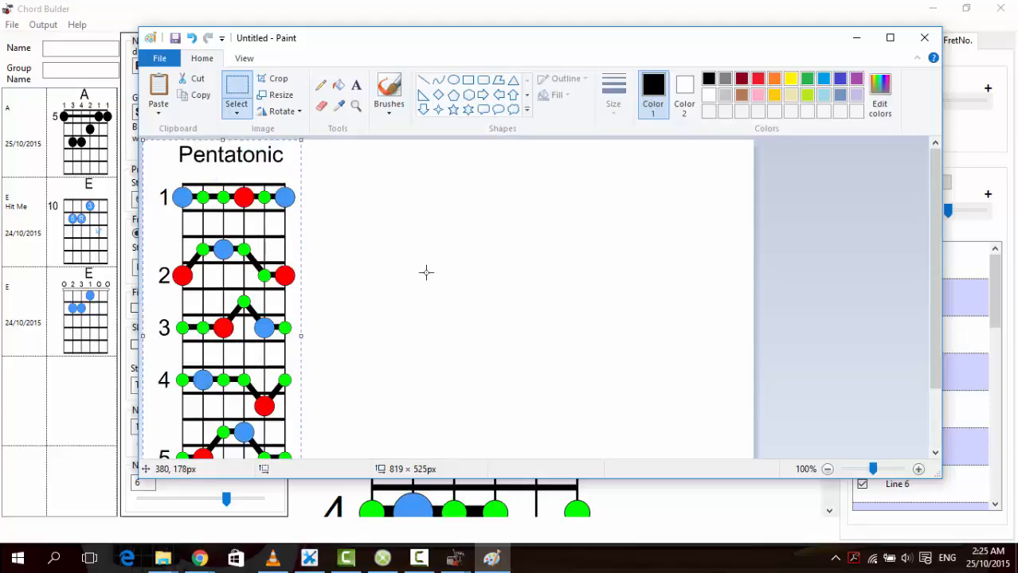
pyautogui.click(921, 42)
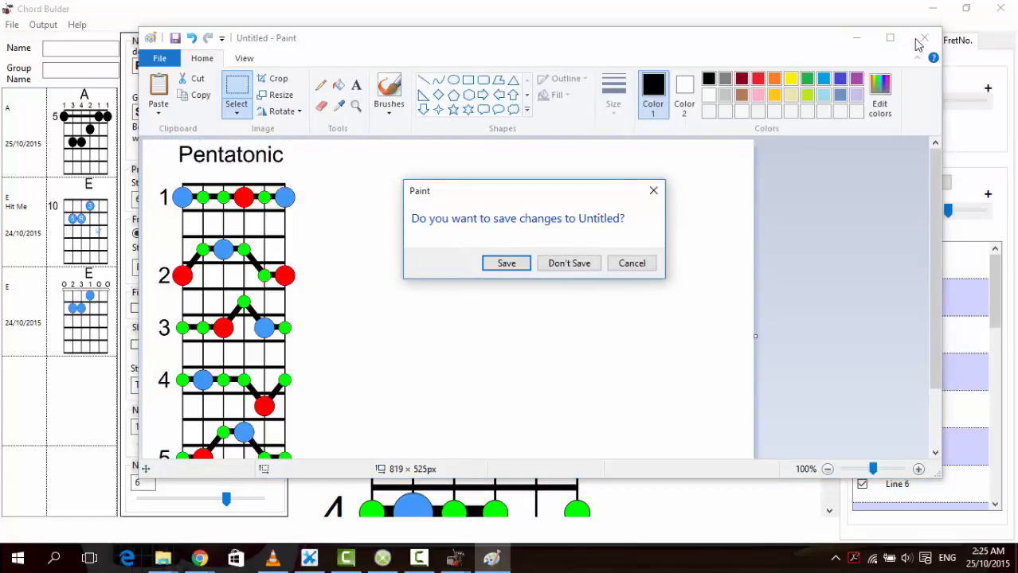
pyautogui.click(557, 267)
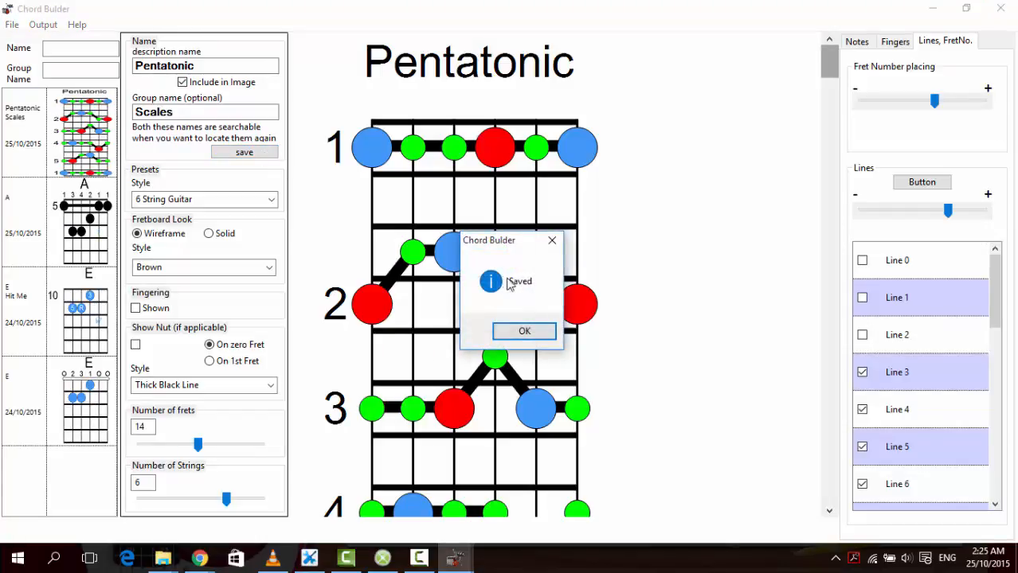
# Step: Save the Pentatonic diagram to the library and filter the saved diagrams by the group name Scales
pyautogui.click(543, 330)
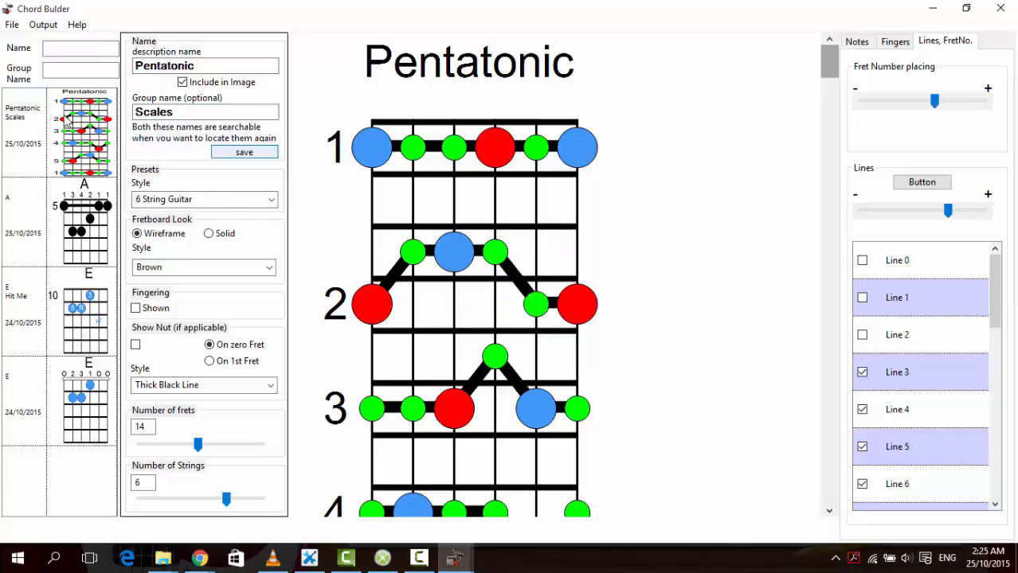
pyautogui.click(83, 73)
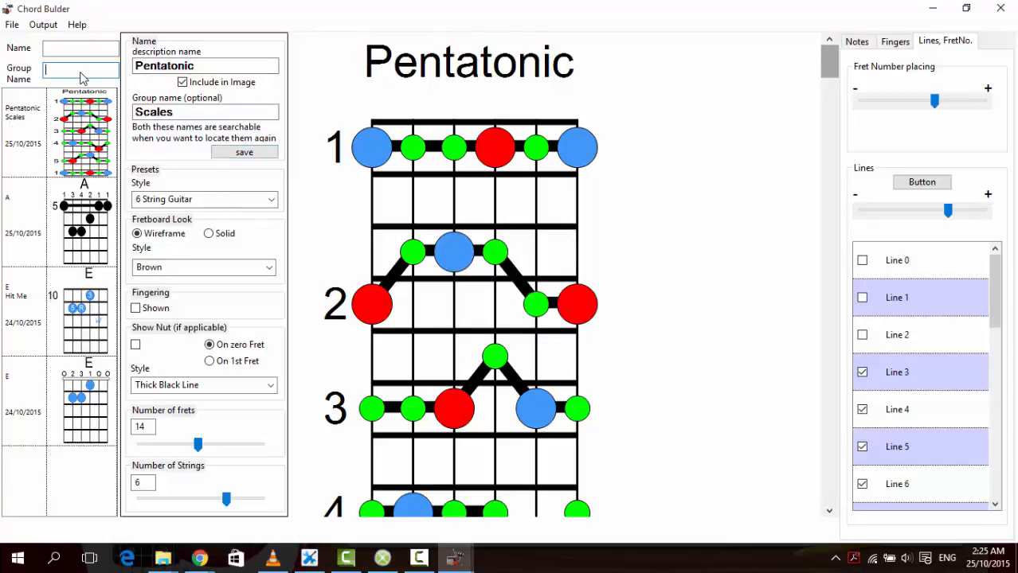
pyautogui.write('Scales')
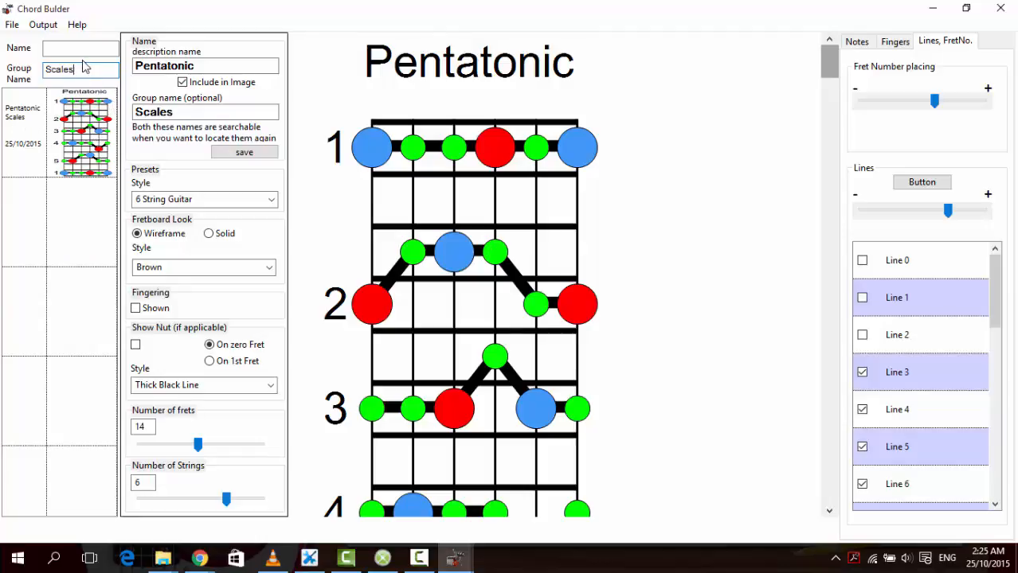
# Step: Replace the library's group name filter with Hit Me
pyautogui.write('Hit Me')
pyautogui.press('Left')
pyautogui.press('Left')
pyautogui.press('Left')
pyautogui.press('Left')
pyautogui.press('Left')
pyautogui.press('Left')
pyautogui.press('BackSpace')
pyautogui.press('BackSpace')
pyautogui.press('BackSpace')
pyautogui.press('BackSpace')
pyautogui.press('BackSpace')
pyautogui.press('BackSpace')
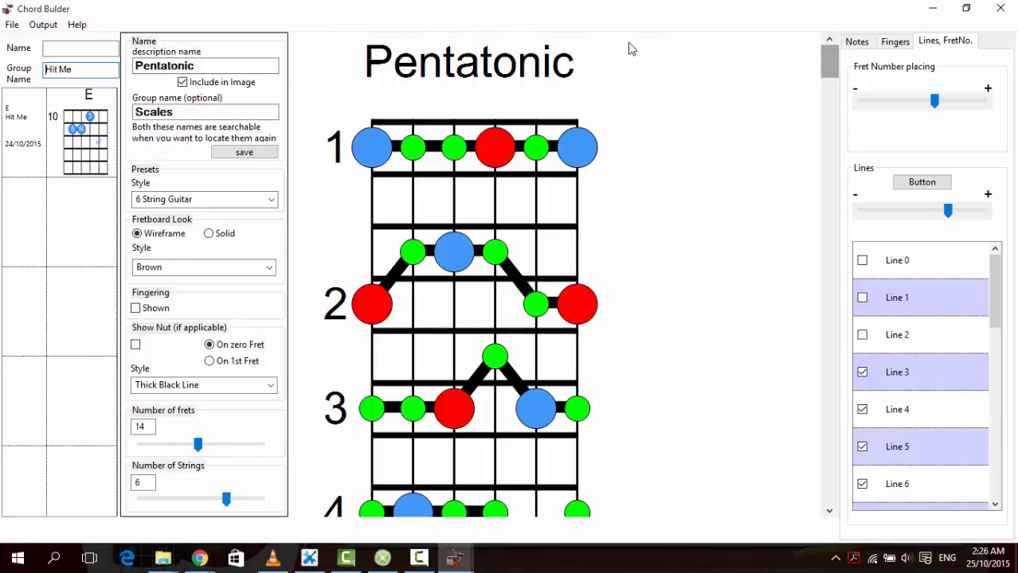
# Step: Clear the library's group name filter and look through the Pentatonic diagram down to its final row 1
pyautogui.click(78, 69)
pyautogui.moveTo(80, 76); pyautogui.dragTo(17, 73)
pyautogui.press('BackSpace')
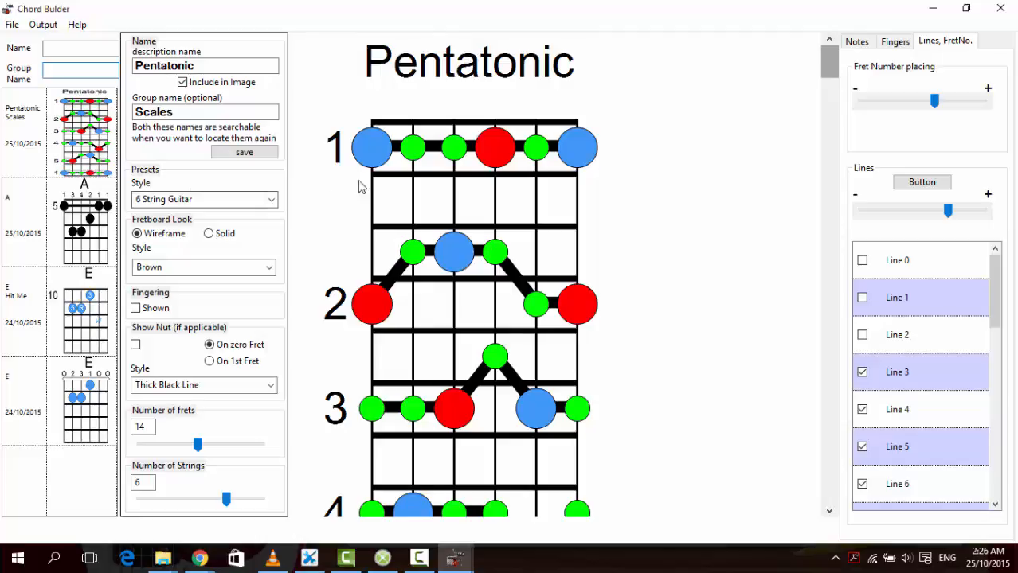
pyautogui.scroll(-1, 827, 207)
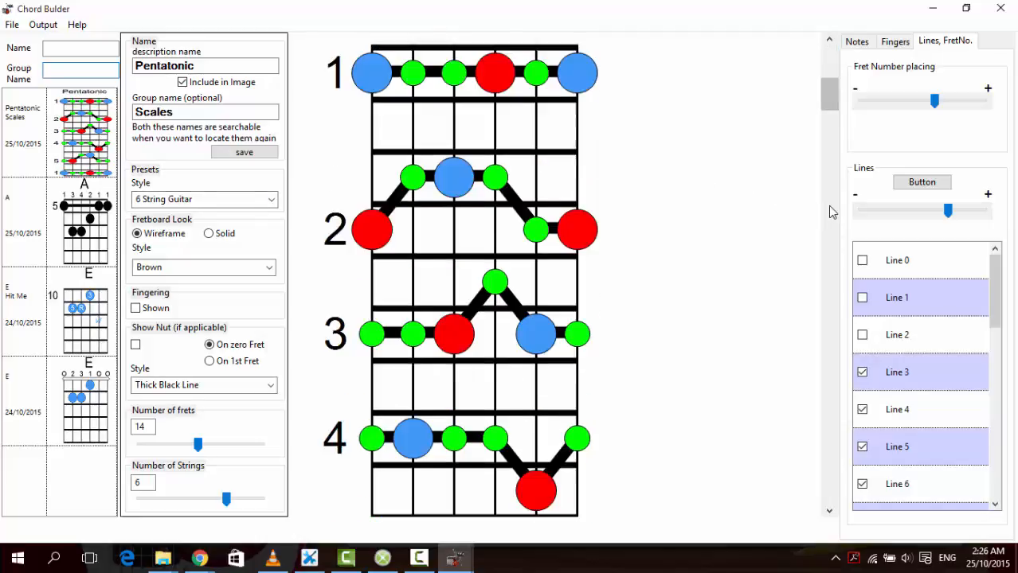
pyautogui.scroll(-1, 826, 214)
pyautogui.scroll(-1, 828, 249)
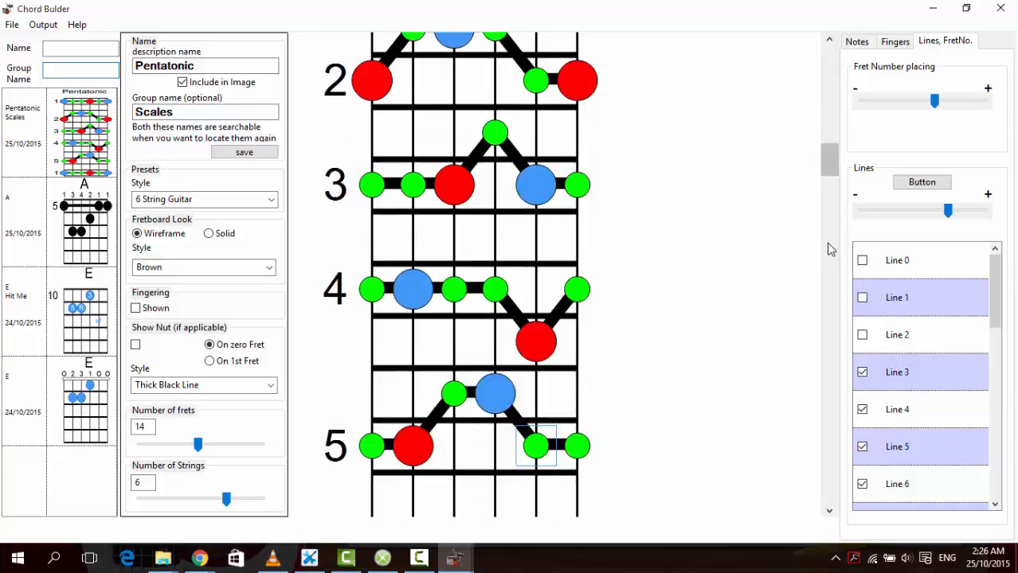
pyautogui.scroll(-1, 834, 272)
pyautogui.scroll(-1, 833, 289)
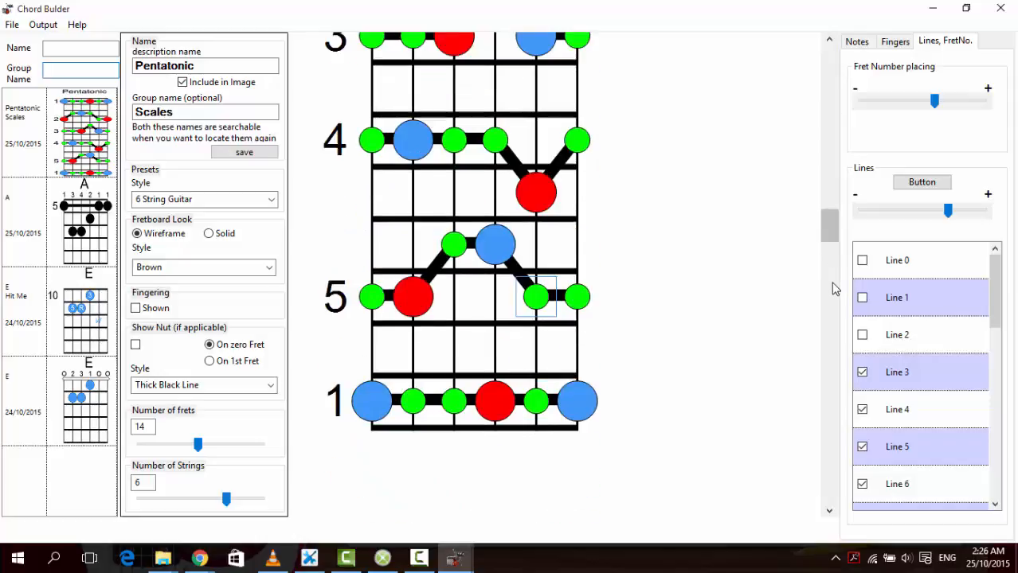